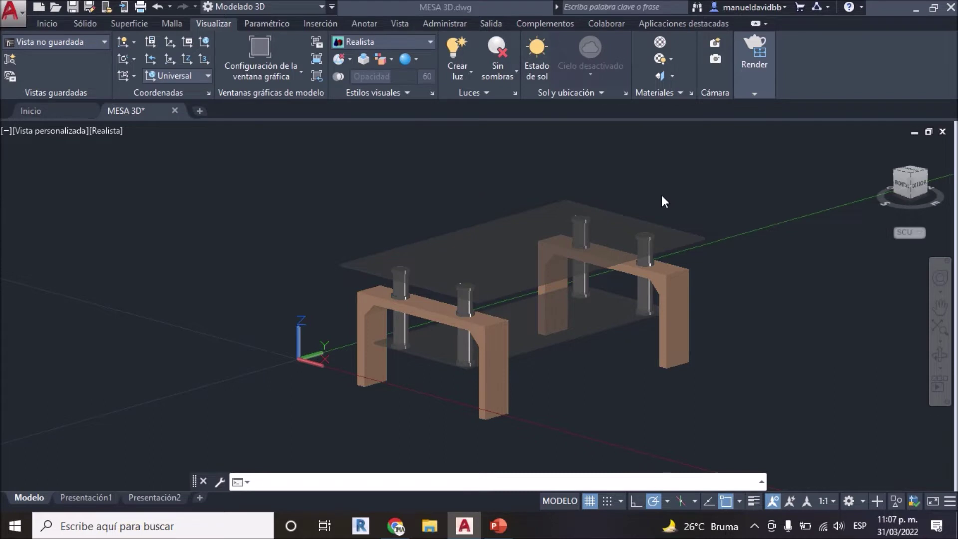
# - Shift the table model left in the viewport and show the Inicio tab's modelling tools
pyautogui.moveTo(660, 193); pyautogui.dragTo(640, 200, button='middle')
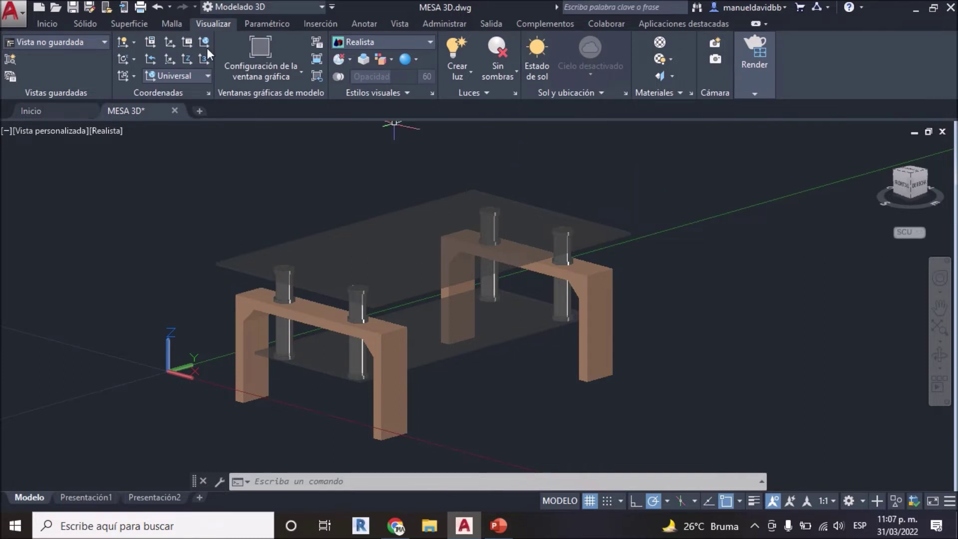
pyautogui.click(52, 25)
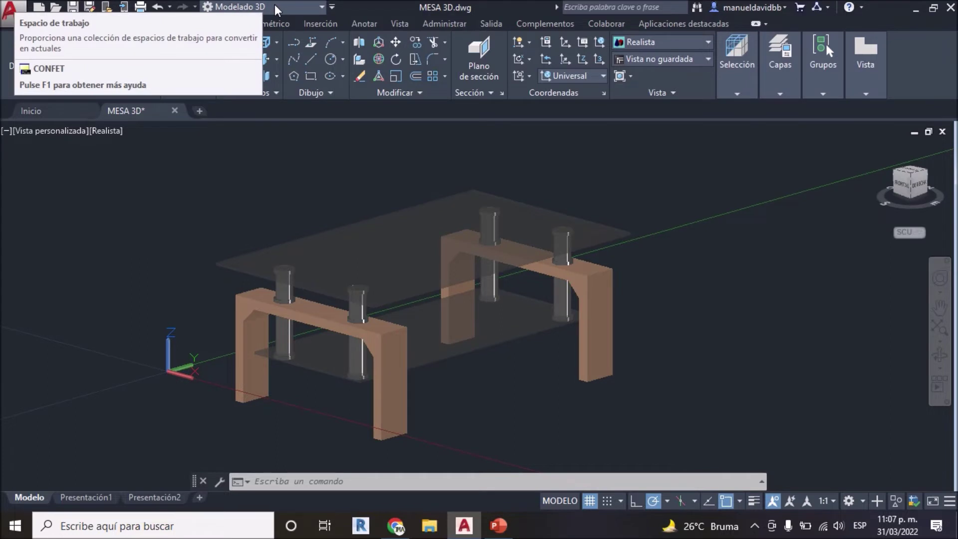
pyautogui.click(289, 9)
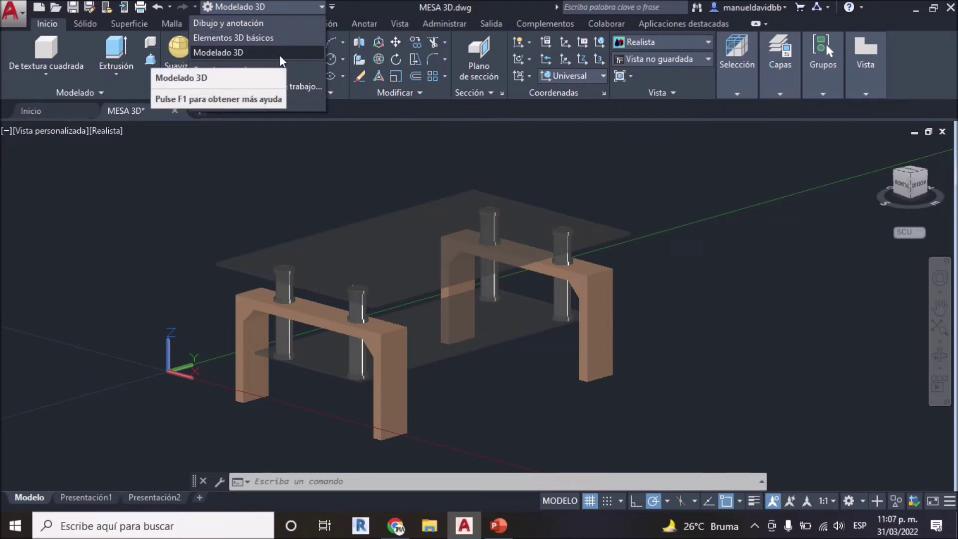
pyautogui.click(335, 161)
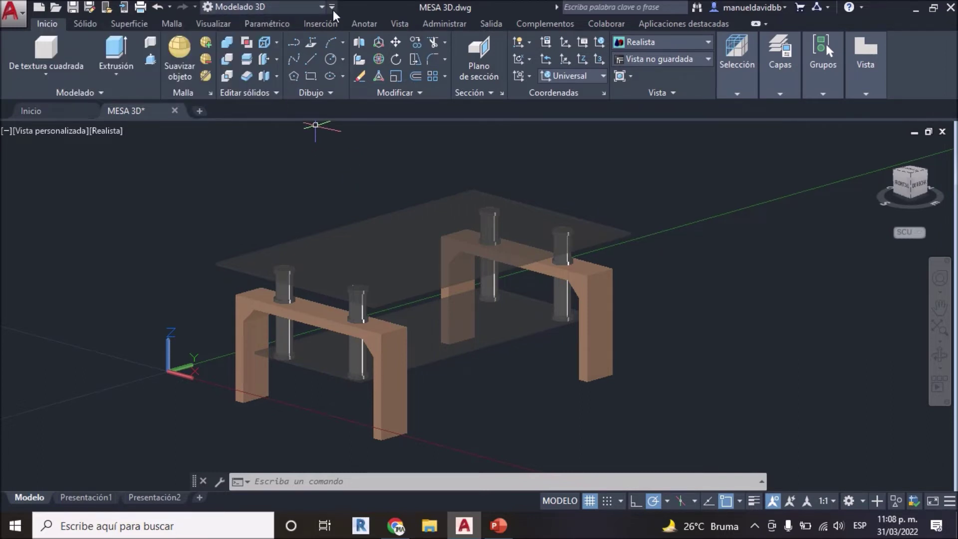
pyautogui.click(333, 11)
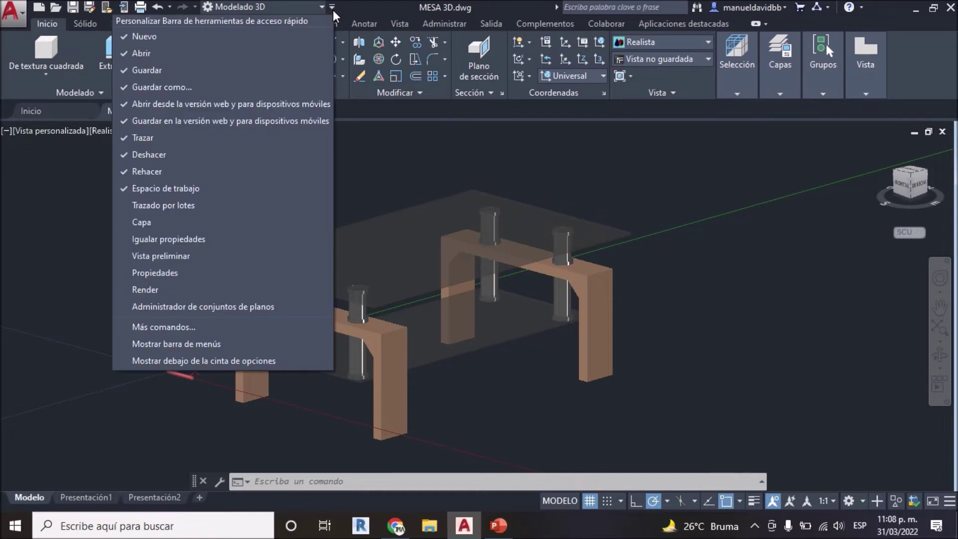
pyautogui.click(185, 190)
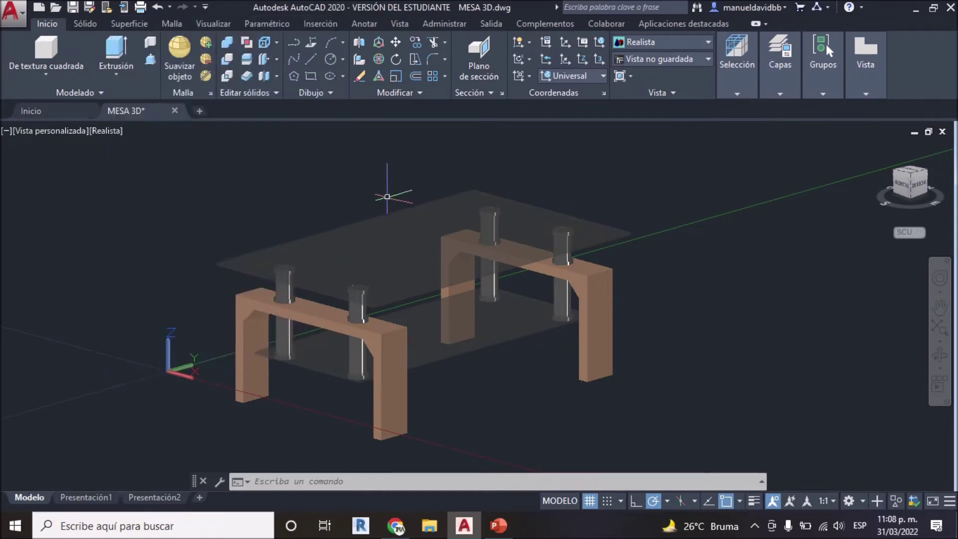
pyautogui.click(206, 8)
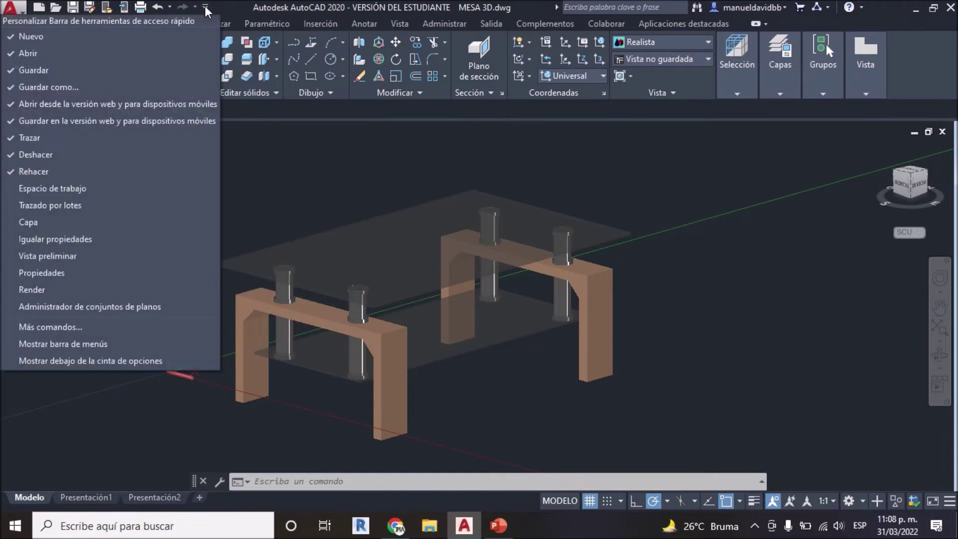
pyautogui.click(92, 189)
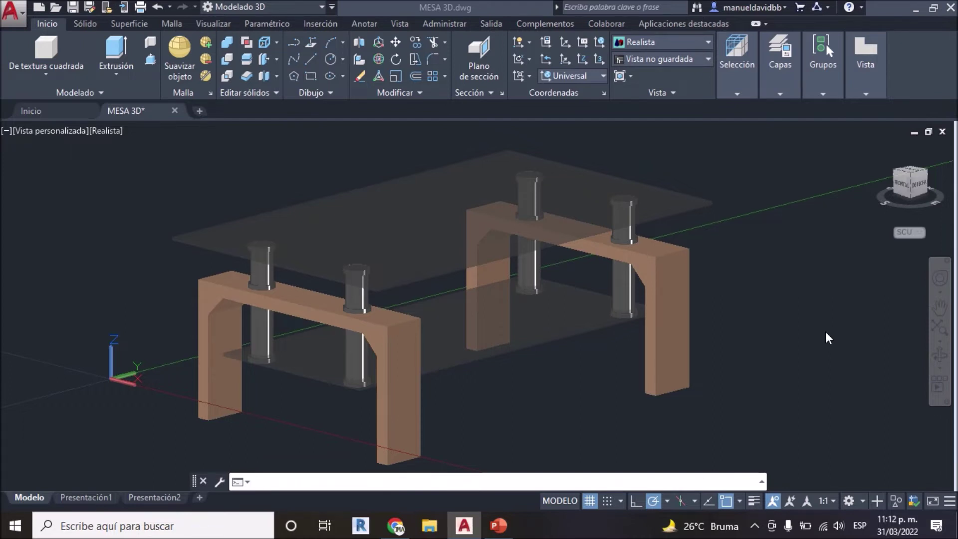
# - Zoom in on the table and reposition it right and down in the viewport
pyautogui.scroll(-3, 825, 337)
pyautogui.scroll(1, 825, 331)
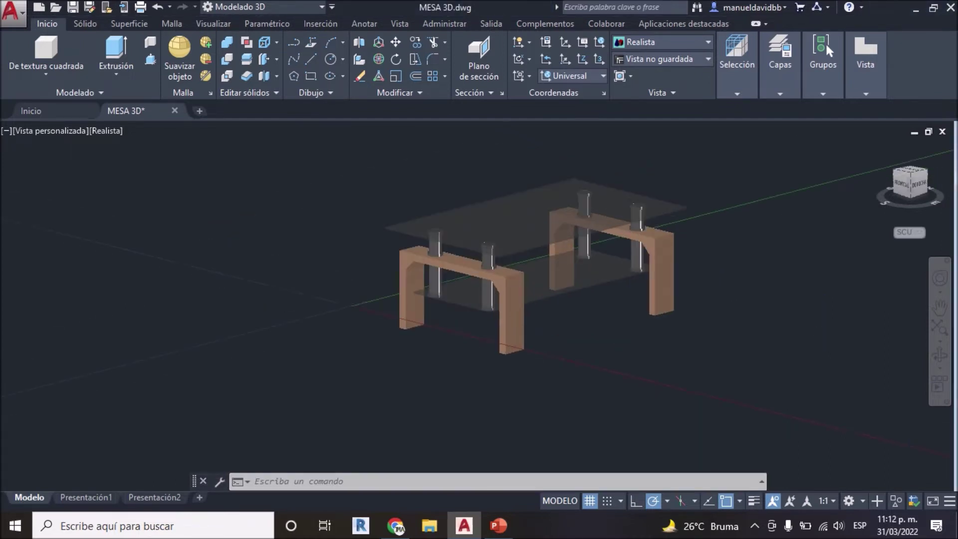
pyautogui.scroll(4, 689, 284)
pyautogui.moveTo(689, 285); pyautogui.dragTo(785, 345, button='middle')
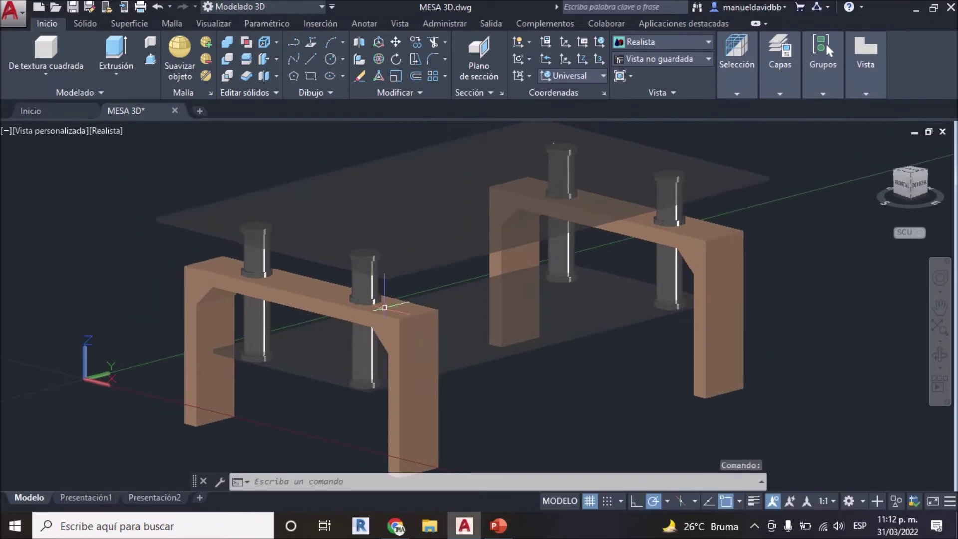
pyautogui.scroll(-2, 391, 210)
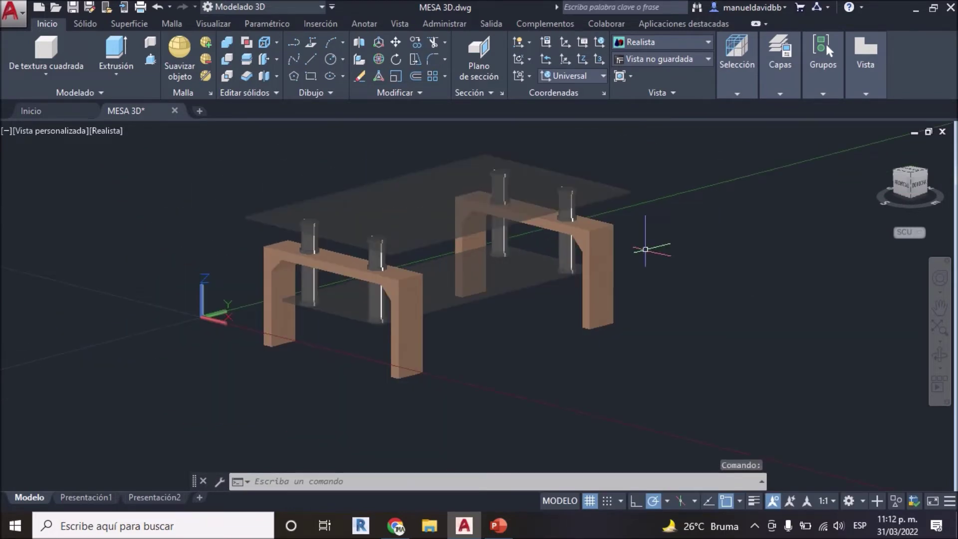
# - Check the table from the ViewCube's front, right and top views
pyautogui.click(905, 189)
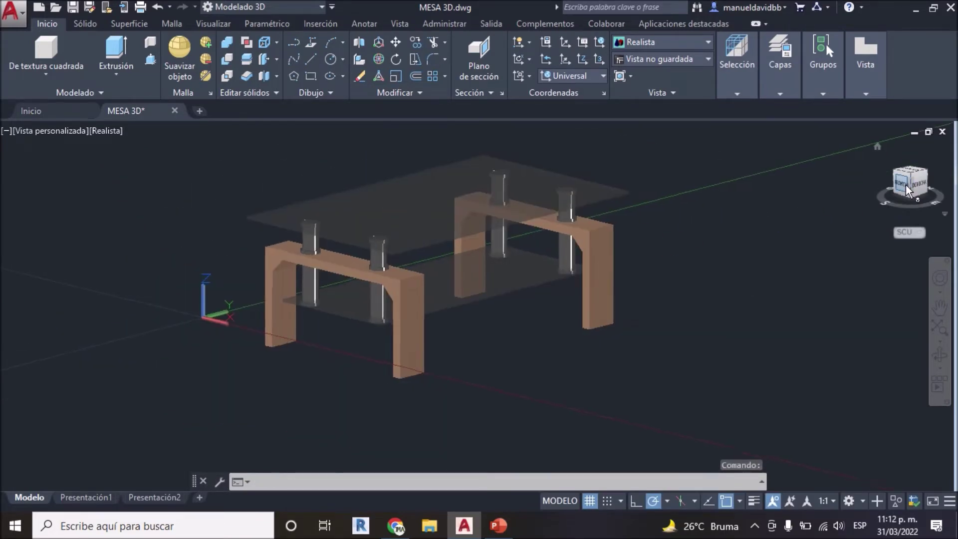
pyautogui.click(928, 183)
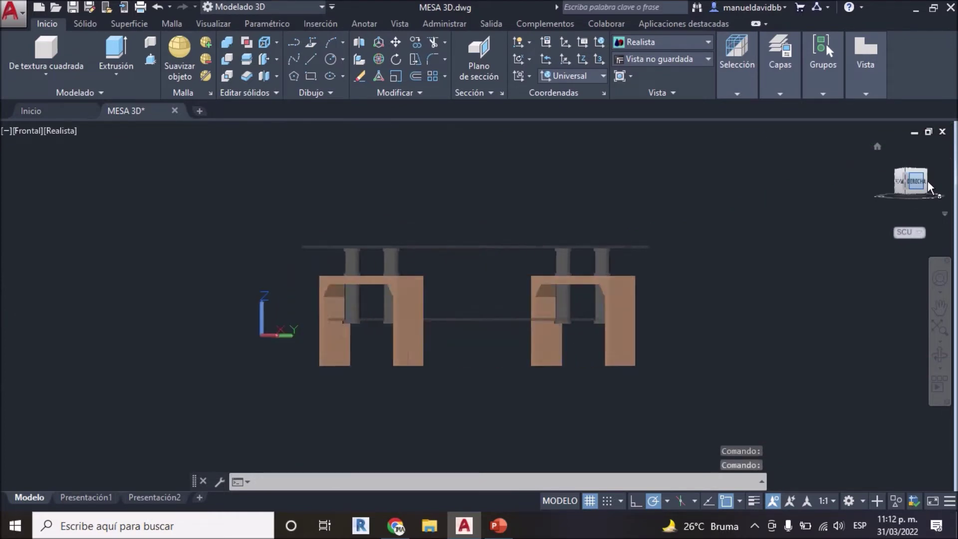
pyautogui.click(910, 163)
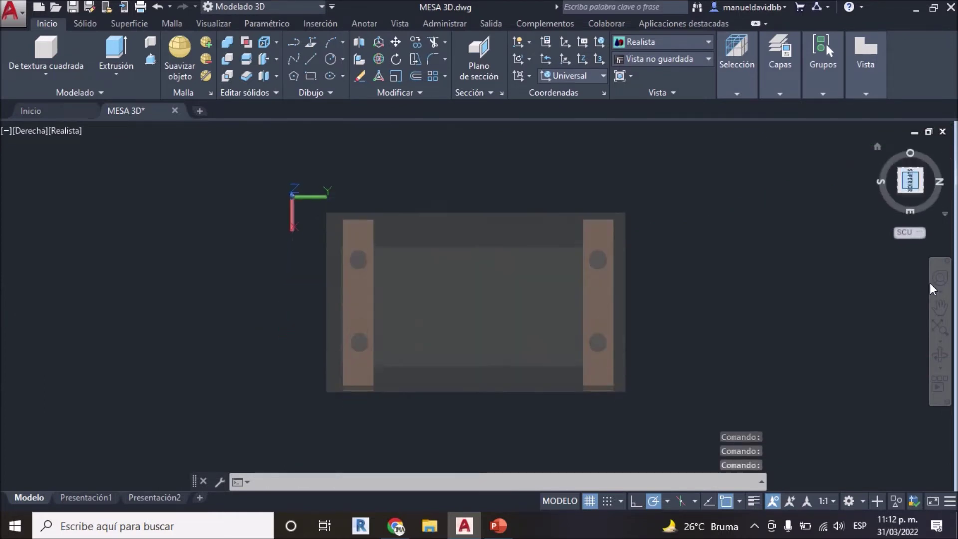
# - Orbit the table into an enlarged oblique 3D view, shifted right
pyautogui.click(940, 355)
pyautogui.moveTo(795, 336)
pyautogui.mouseDown()
pyautogui.moveTo(774, 241)
pyautogui.moveTo(843, 238)
pyautogui.moveTo(862, 222)
pyautogui.moveTo(733, 284)
pyautogui.moveTo(694, 320)
pyautogui.mouseUp()
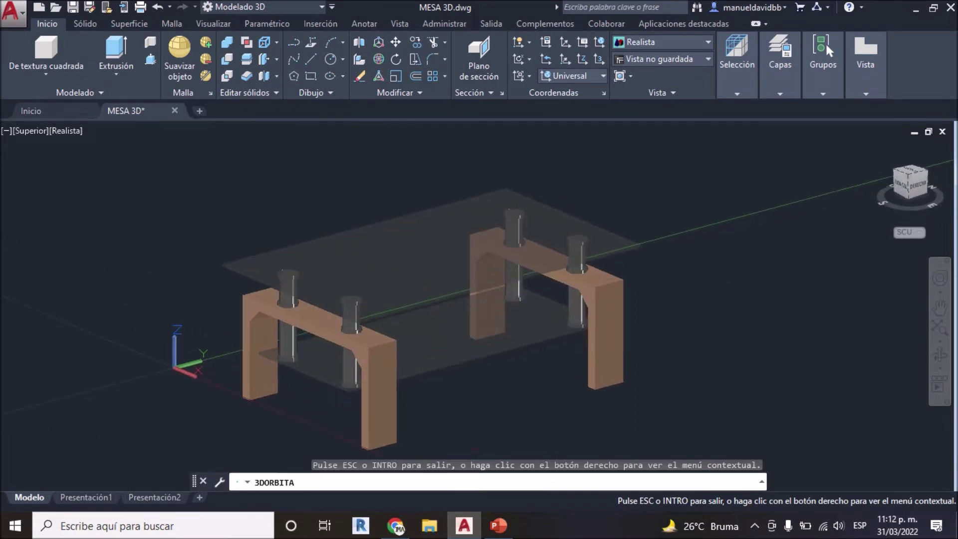
pyautogui.scroll(1, 577, 289)
pyautogui.scroll(1, 579, 289)
pyautogui.scroll(1, 582, 288)
pyautogui.moveTo(581, 288)
pyautogui.mouseDown(button='middle')
pyautogui.moveTo(652, 306)
pyautogui.moveTo(640, 288)
pyautogui.moveTo(606, 297)
pyautogui.mouseUp(button='middle')
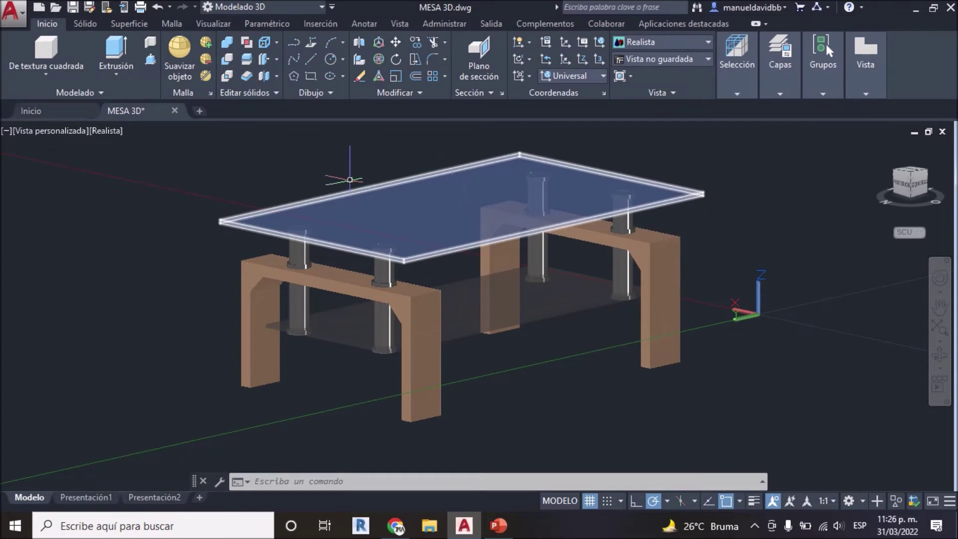
# - Turn on sunlight, disable default lighting, and accept the exposure adjustment showing exposure 8.8
pyautogui.click(218, 25)
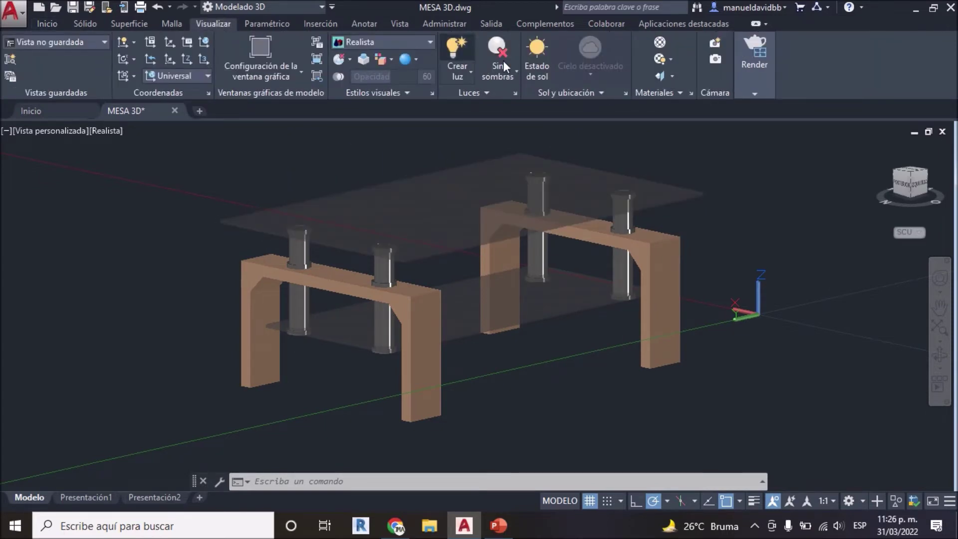
pyautogui.click(531, 62)
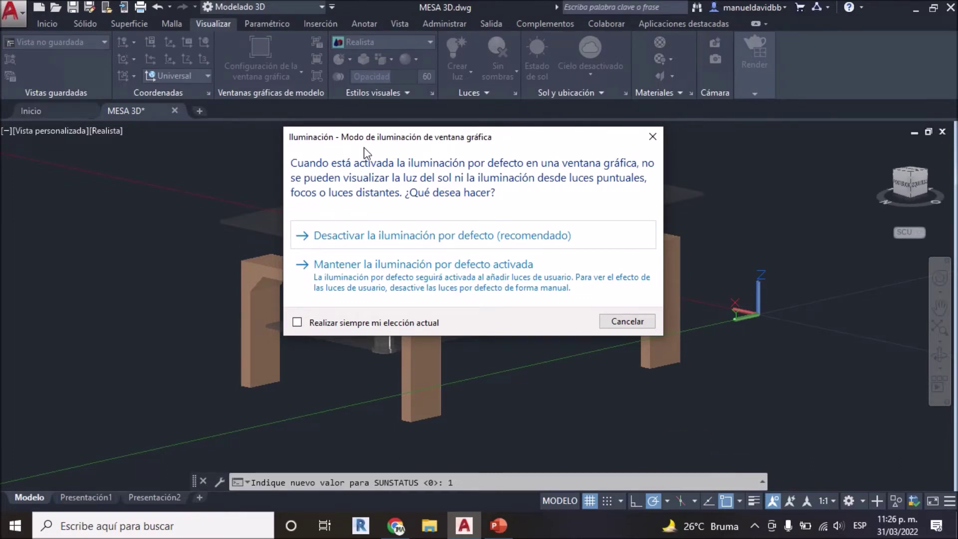
pyautogui.click(349, 239)
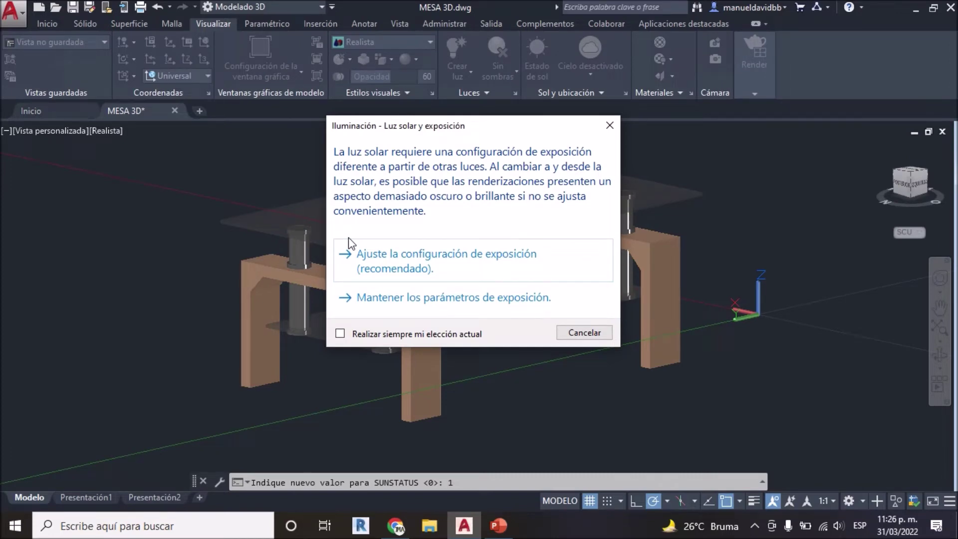
pyautogui.click(410, 261)
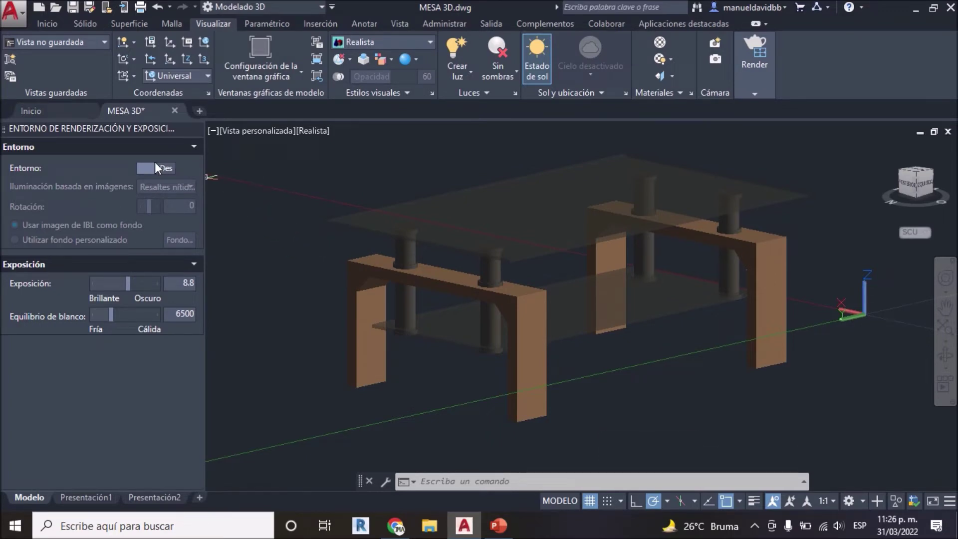
# - Switch the render environment on and list the image-based lighting presets, currently Resaltes nítidos
pyautogui.click(153, 168)
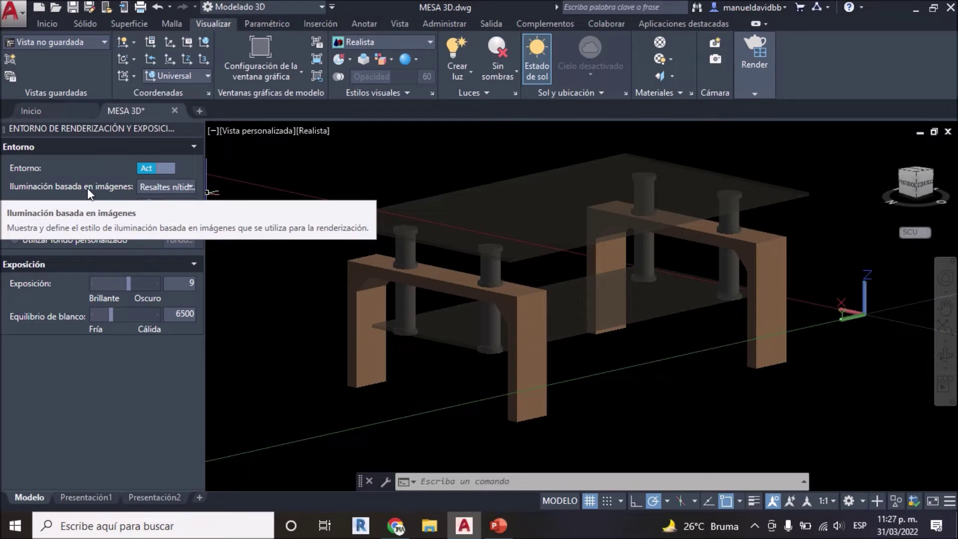
pyautogui.click(172, 185)
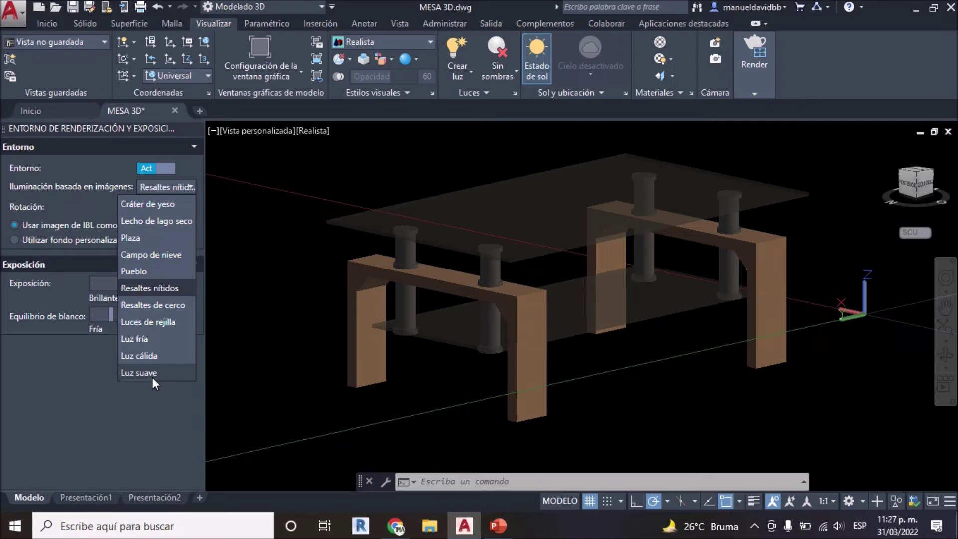
# - Apply Luz fría image-based lighting and set exposure to 7.5
pyautogui.click(142, 340)
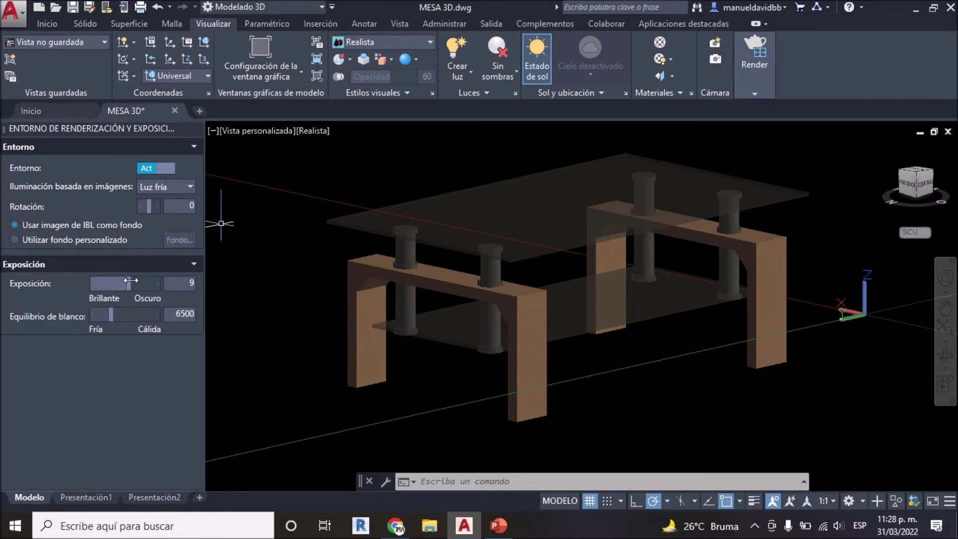
pyautogui.moveTo(131, 281); pyautogui.dragTo(126, 282)
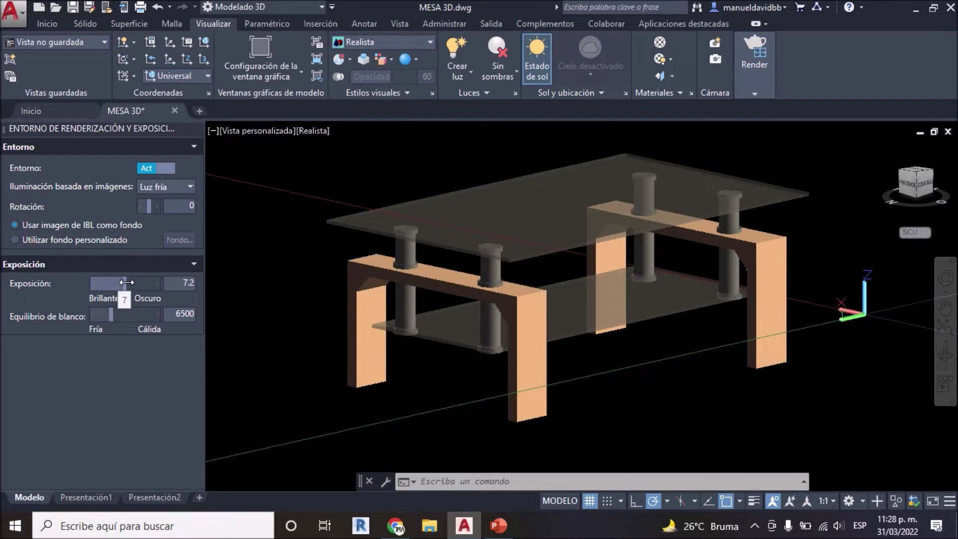
pyautogui.moveTo(126, 282); pyautogui.dragTo(127, 282)
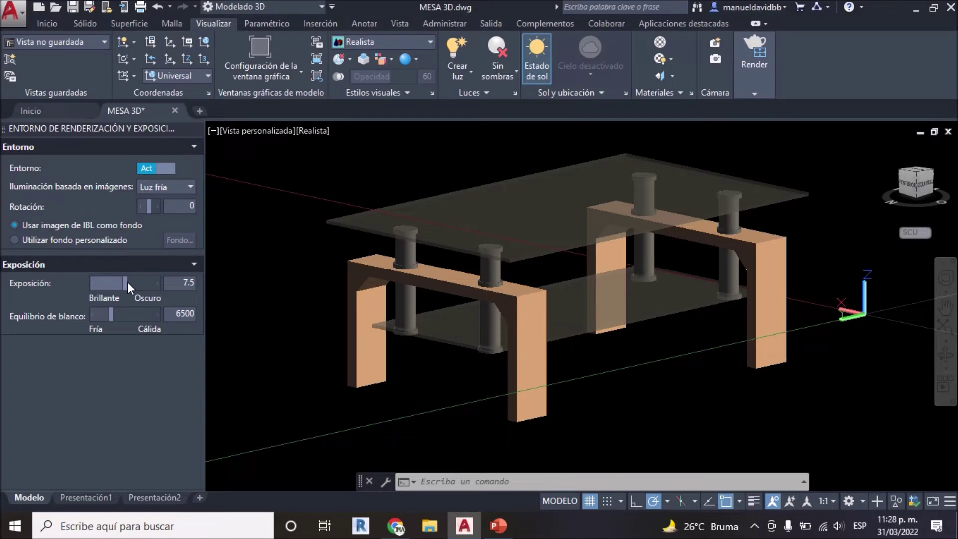
pyautogui.moveTo(125, 284); pyautogui.dragTo(126, 284)
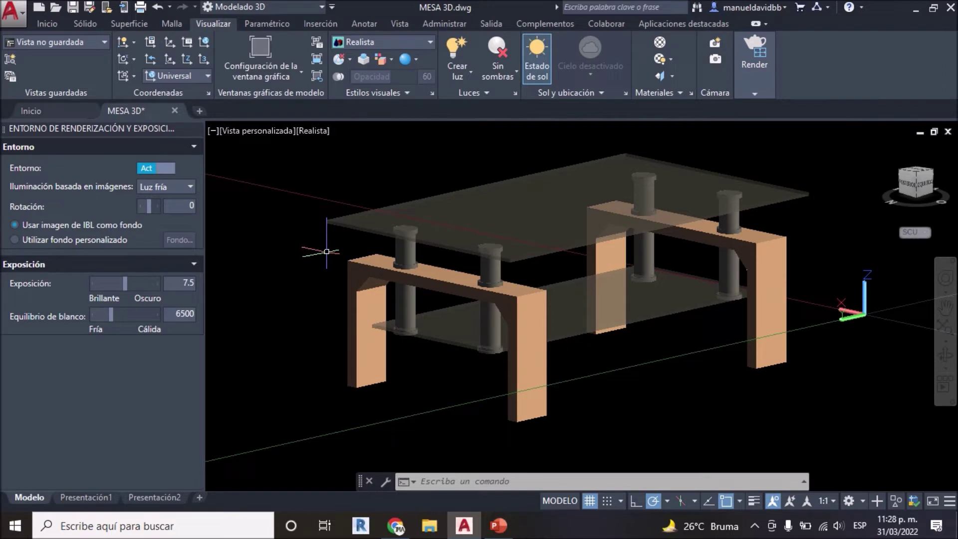
# - Keep Medio render quality and list output sizes, with 800 x 600 px - SVGA checked
pyautogui.click(768, 64)
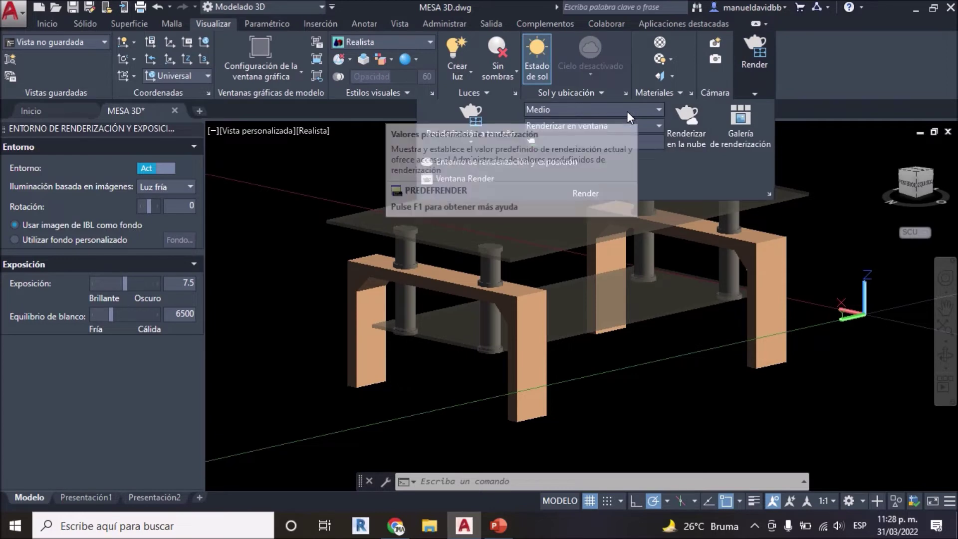
pyautogui.click(629, 116)
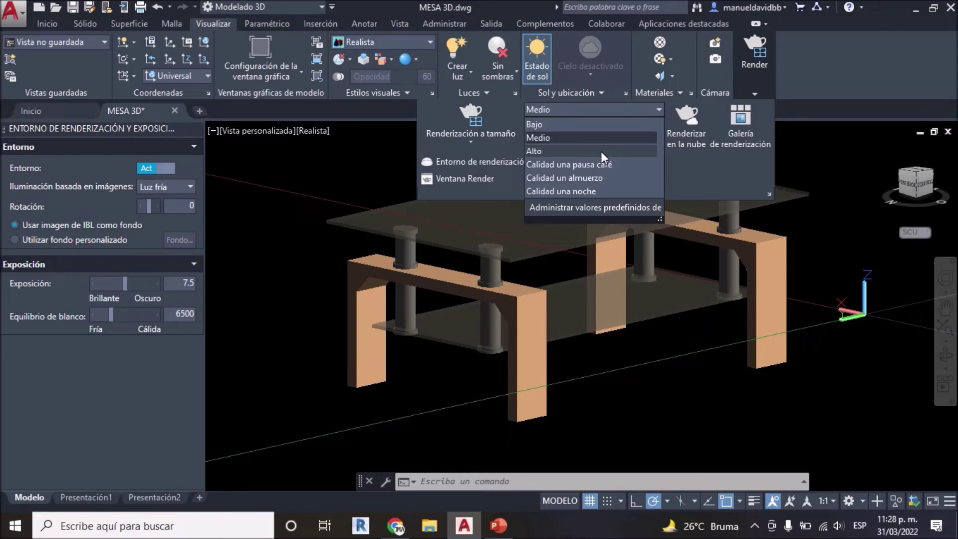
pyautogui.click(548, 138)
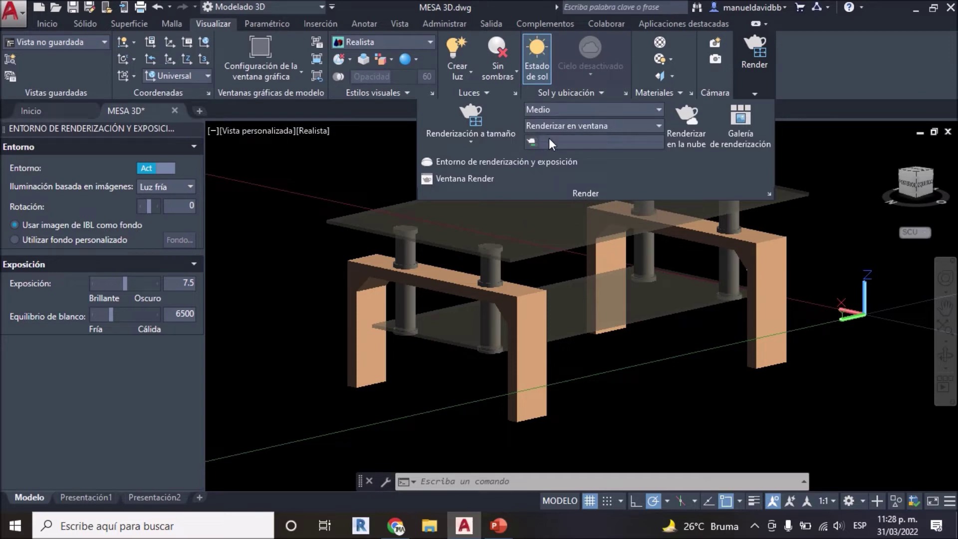
pyautogui.click(473, 142)
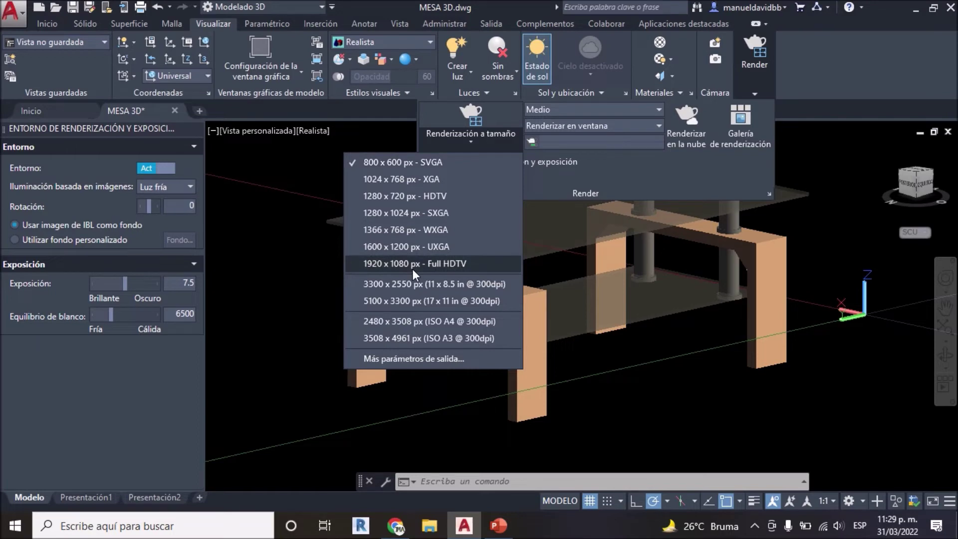
# - Review the detailed output settings and choose a separate window as the render target
pyautogui.click(402, 358)
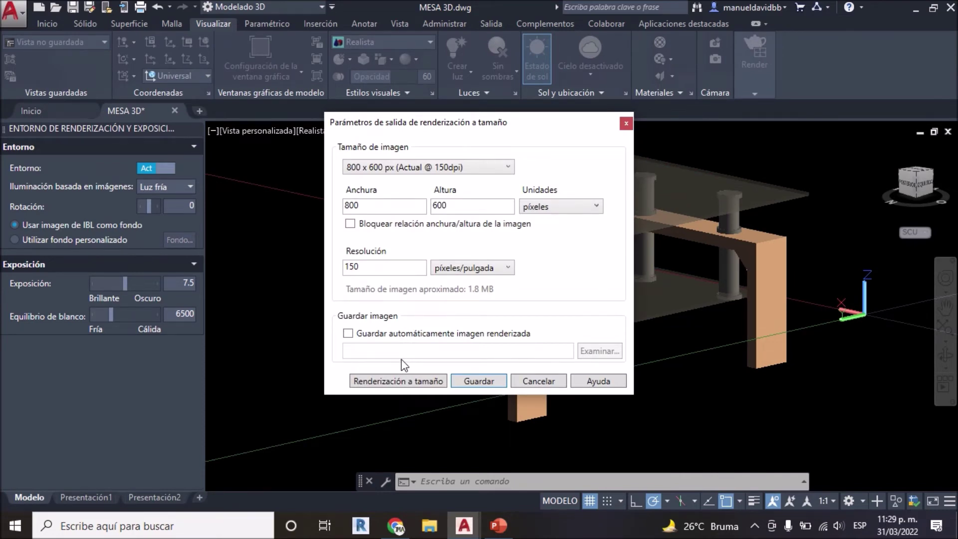
pyautogui.click(626, 124)
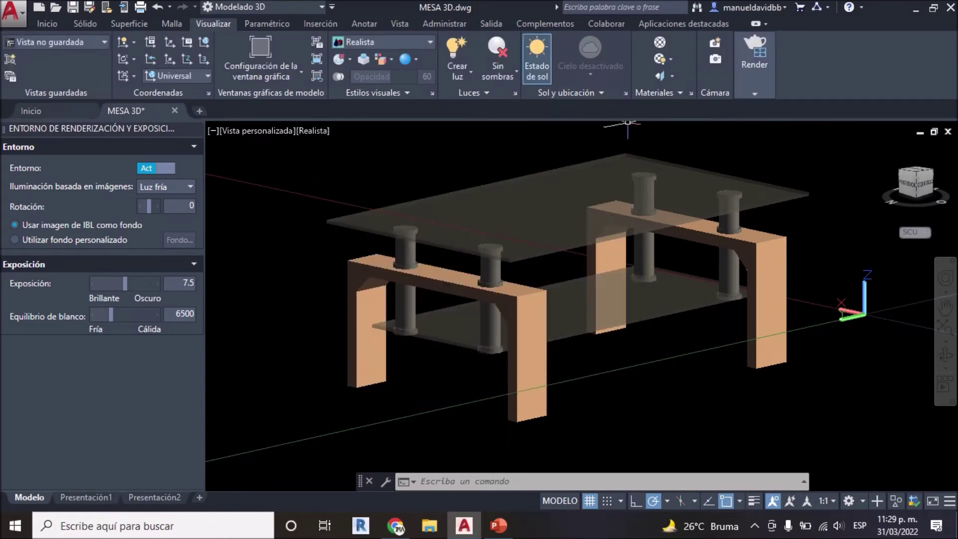
pyautogui.click(742, 73)
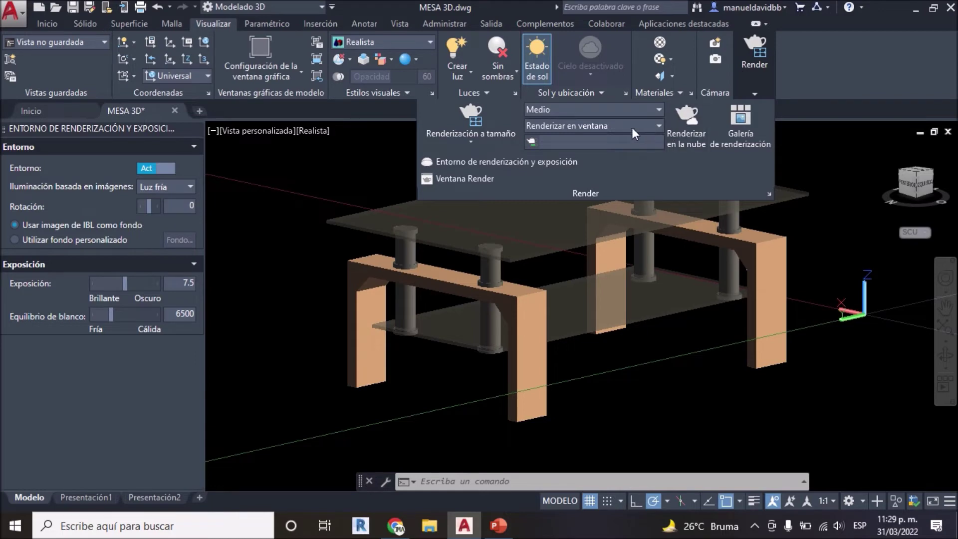
pyautogui.click(612, 125)
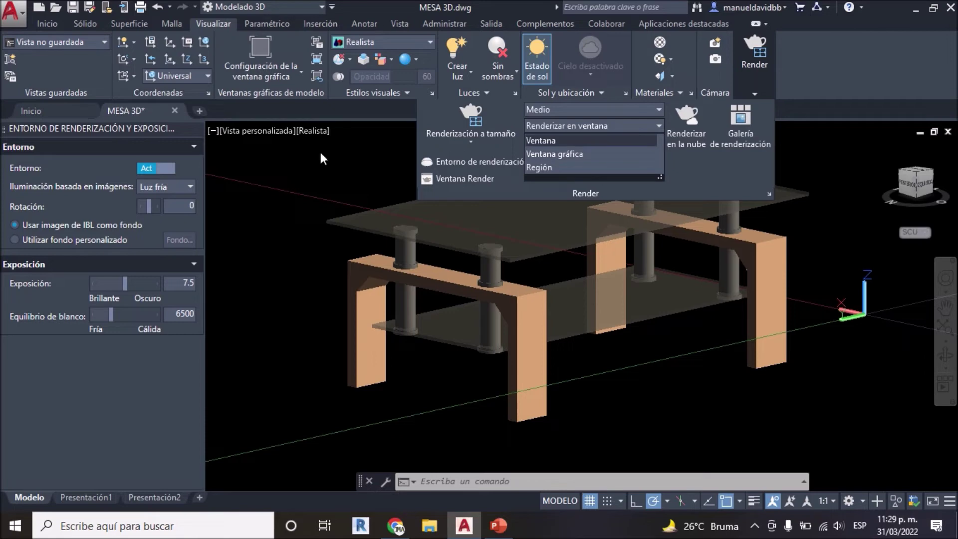
pyautogui.click(592, 155)
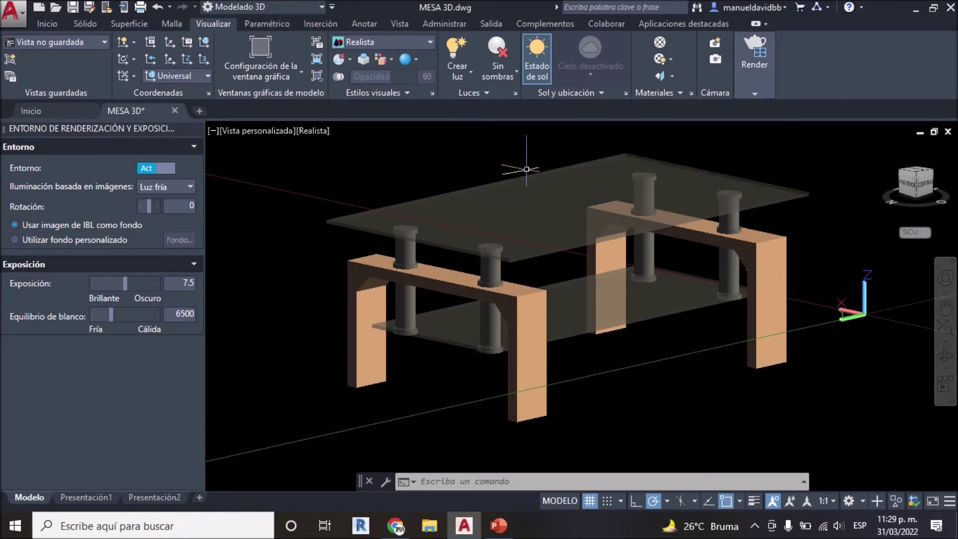
# - Start rendering the glass-top table at the chosen size
pyautogui.press('Escape')
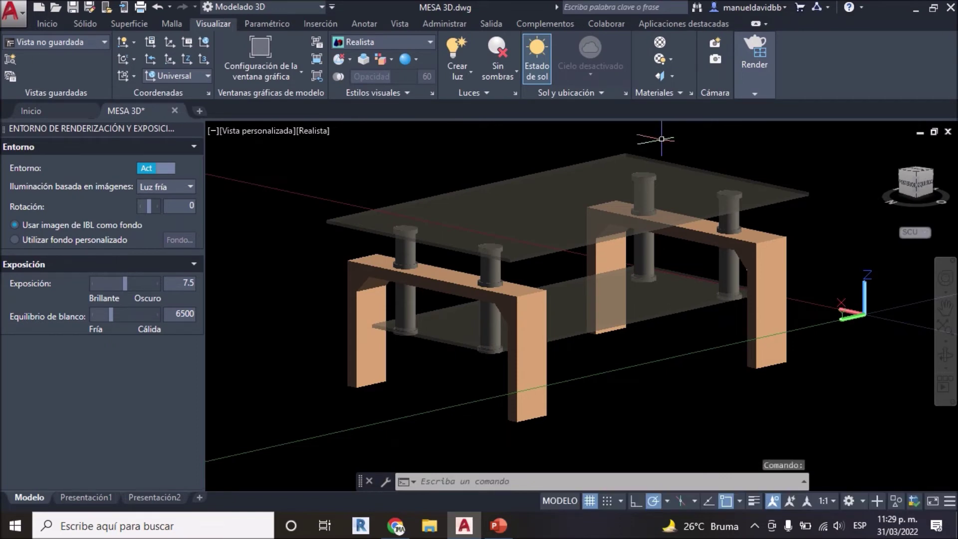
pyautogui.click(750, 61)
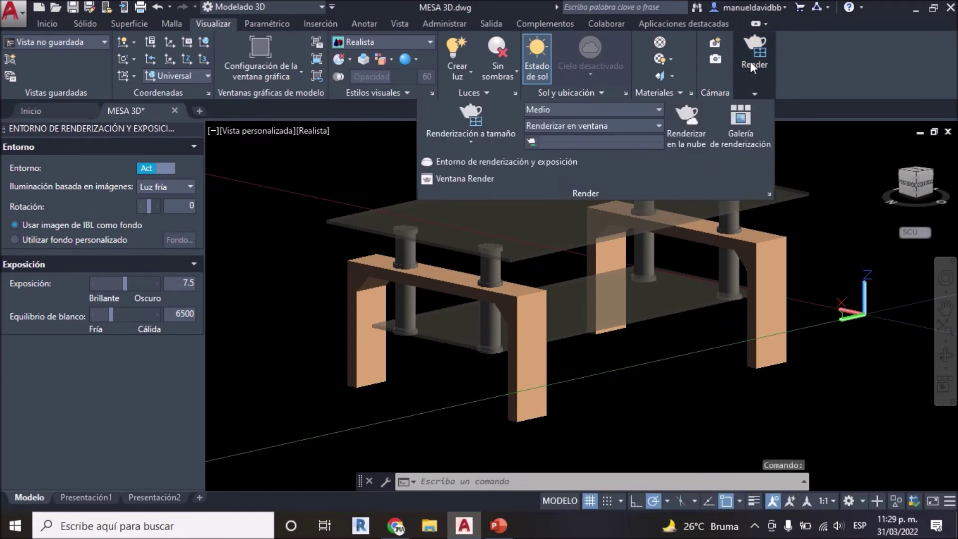
pyautogui.click(448, 114)
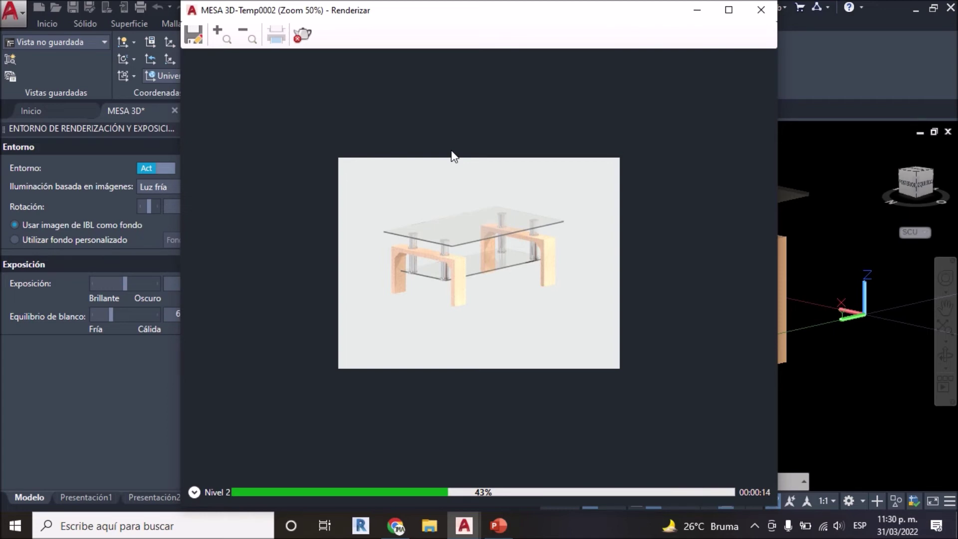
# - Inspect the partial render, then close the Render window to stop it at 58%
pyautogui.scroll(1, 422, 237)
pyautogui.scroll(2, 422, 237)
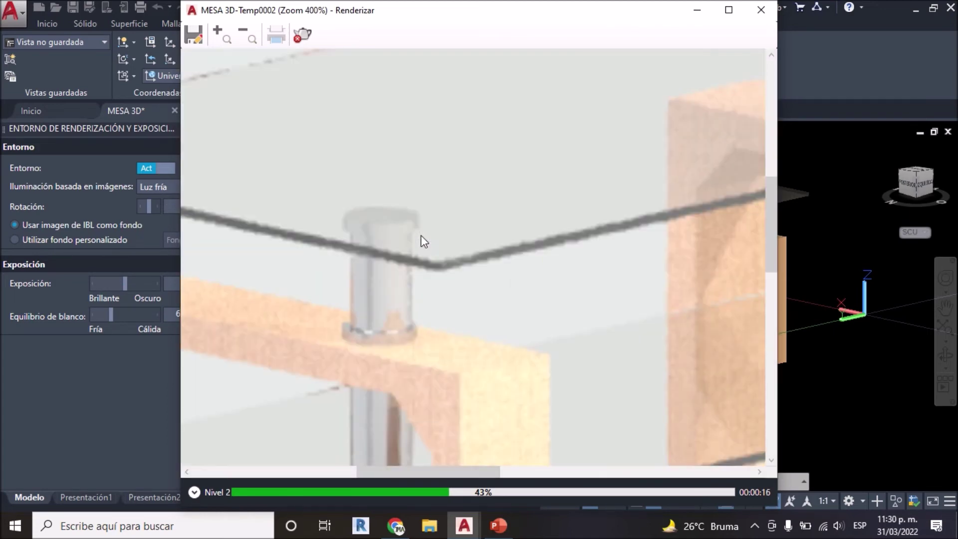
pyautogui.scroll(-1, 421, 237)
pyautogui.scroll(-1, 420, 235)
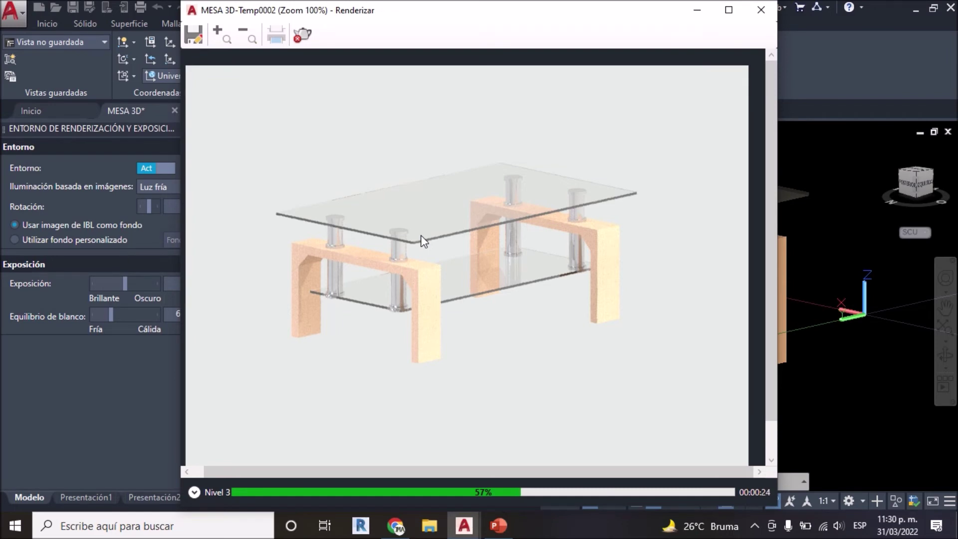
pyautogui.click(761, 10)
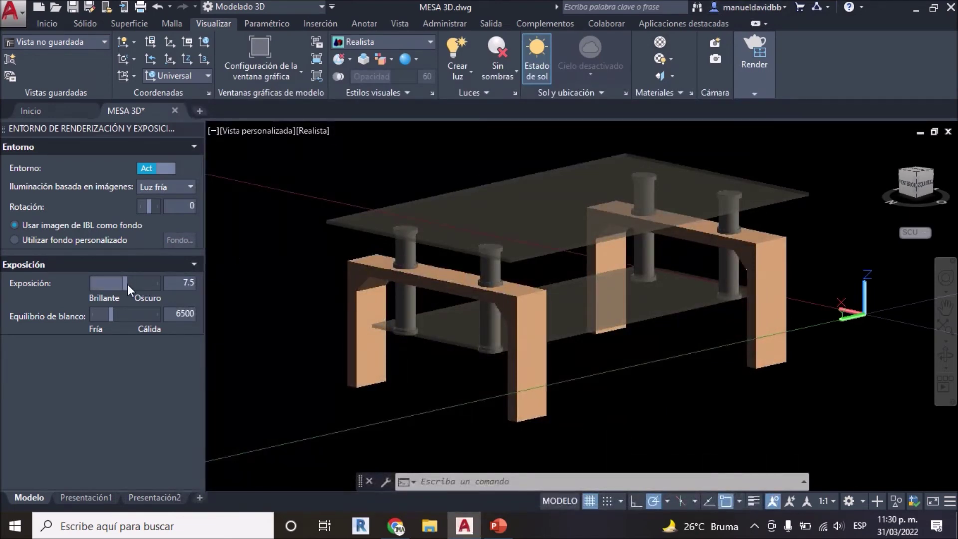
# - Raise exposure to 8.7 and render the table again at size
pyautogui.moveTo(132, 283); pyautogui.dragTo(128, 284)
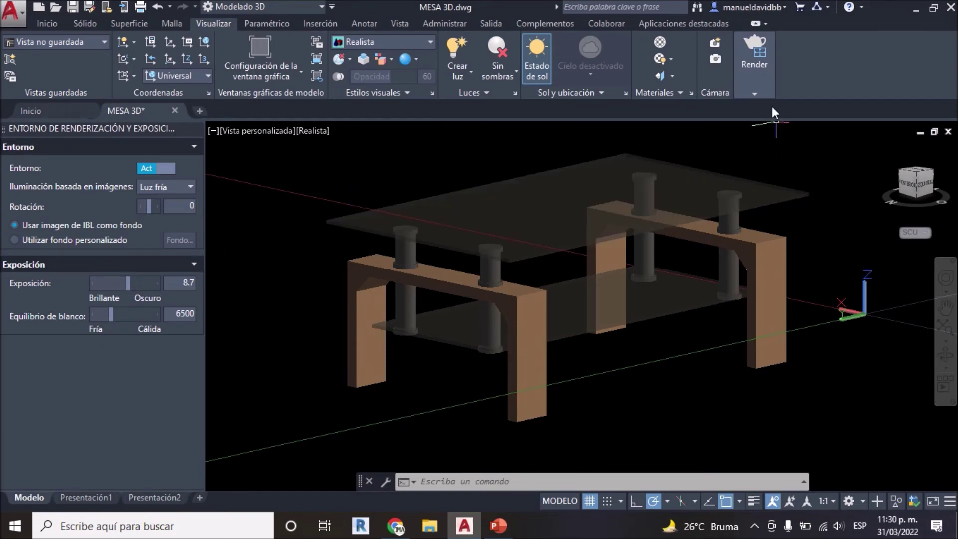
pyautogui.click(763, 80)
pyautogui.click(473, 113)
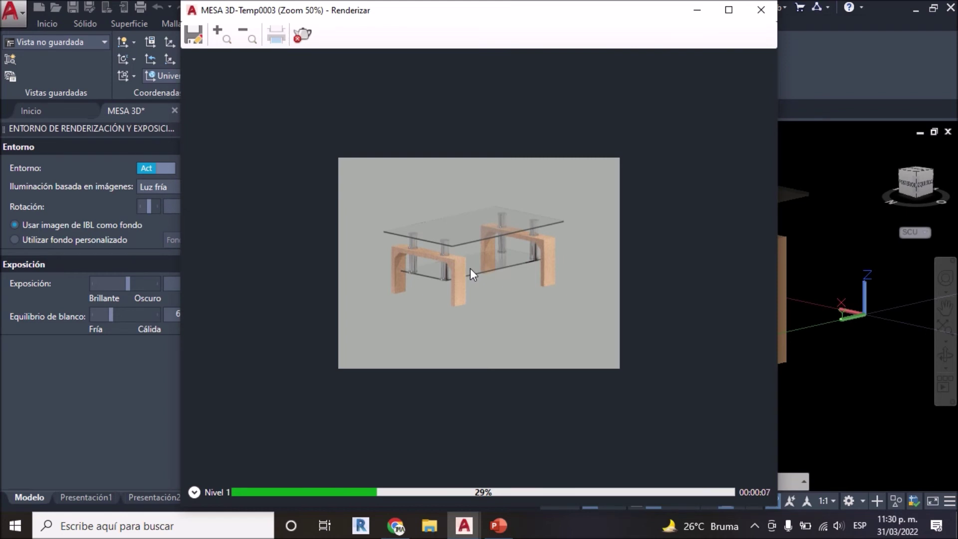
# - Inspect the finished 100% render of the table and begin saving it as an image
pyautogui.scroll(2, 460, 268)
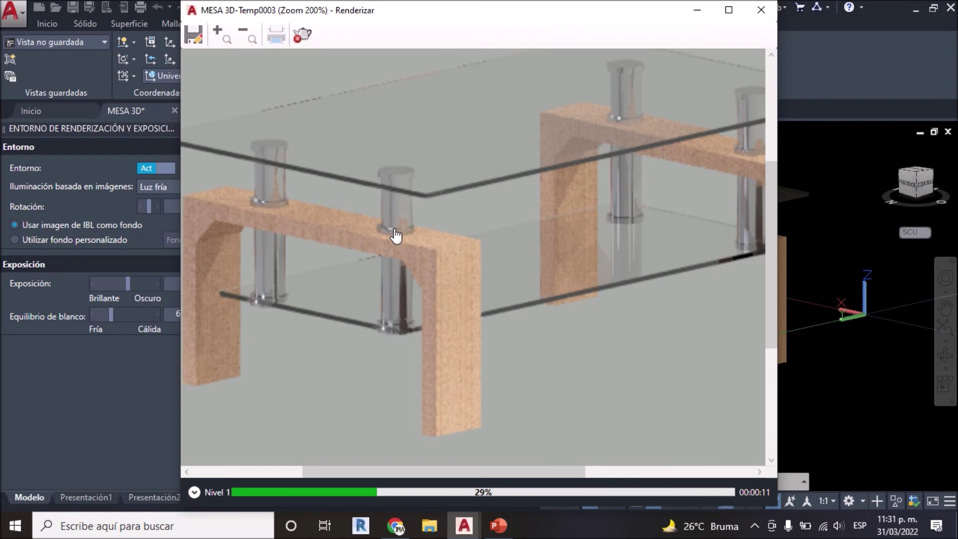
pyautogui.hscroll(-1, 396, 229)
pyautogui.hscroll(-1, 397, 230)
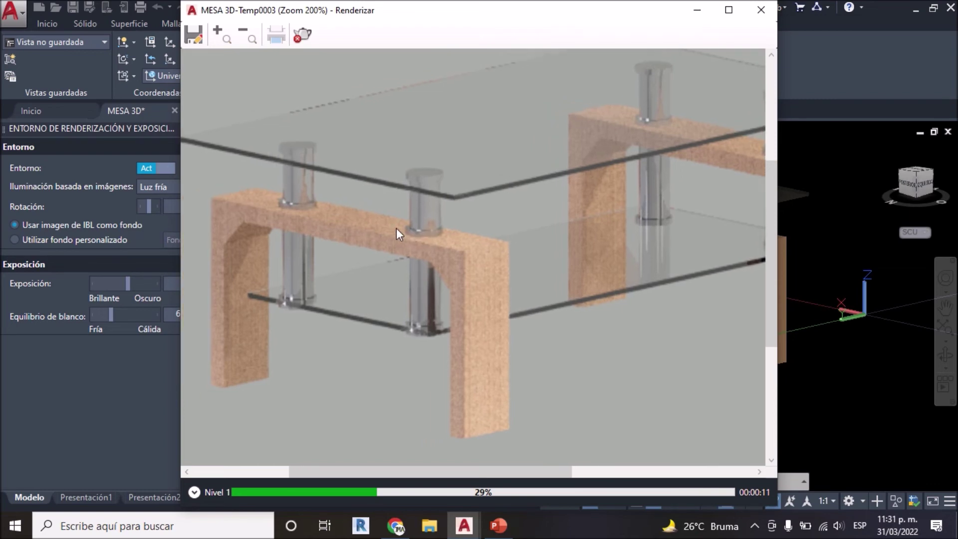
pyautogui.scroll(-1, 396, 229)
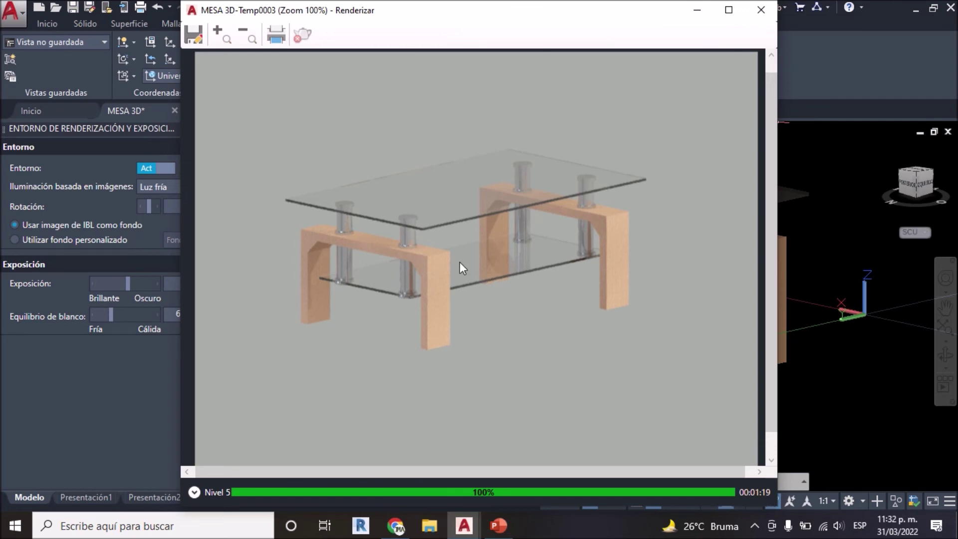
pyautogui.scroll(1, 489, 272)
pyautogui.scroll(-2, 443, 260)
pyautogui.scroll(1, 448, 256)
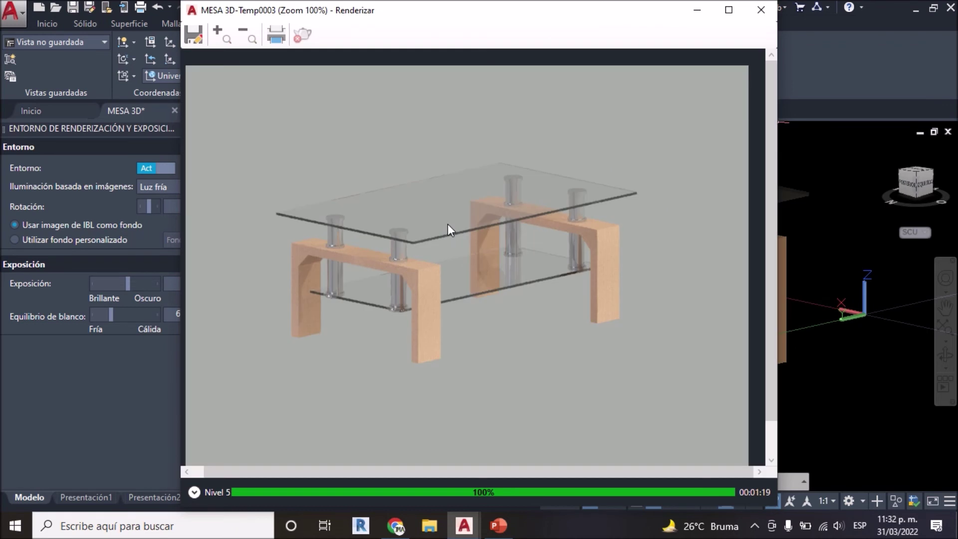
pyautogui.scroll(1, 448, 224)
pyautogui.scroll(1, 448, 225)
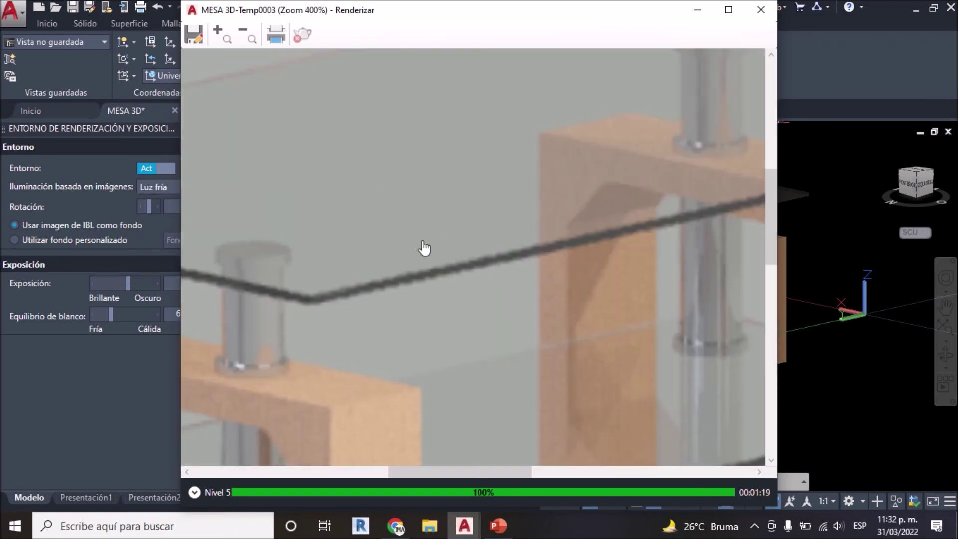
pyautogui.scroll(-1, 469, 225)
pyautogui.scroll(-1, 468, 226)
pyautogui.scroll(1, 468, 226)
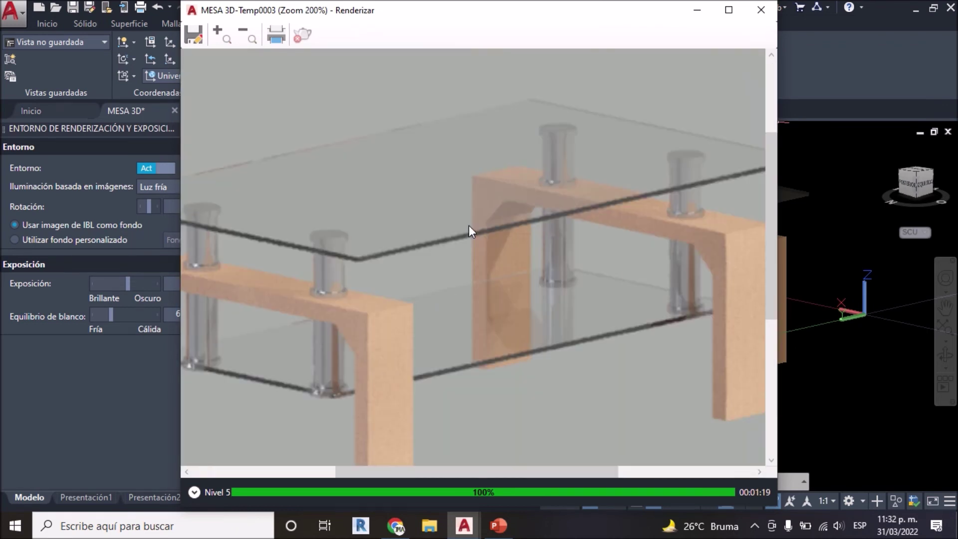
pyautogui.scroll(-2, 468, 225)
pyautogui.click(194, 37)
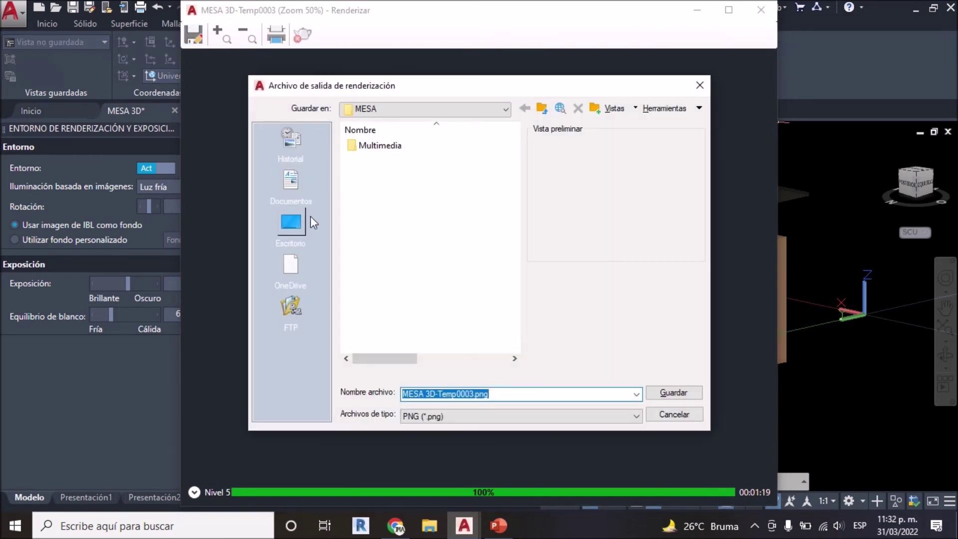
# - Save the render to the Desktop as 32-bit PNG MESA 3D-Temp0003.png, then close the Render window
pyautogui.click(311, 216)
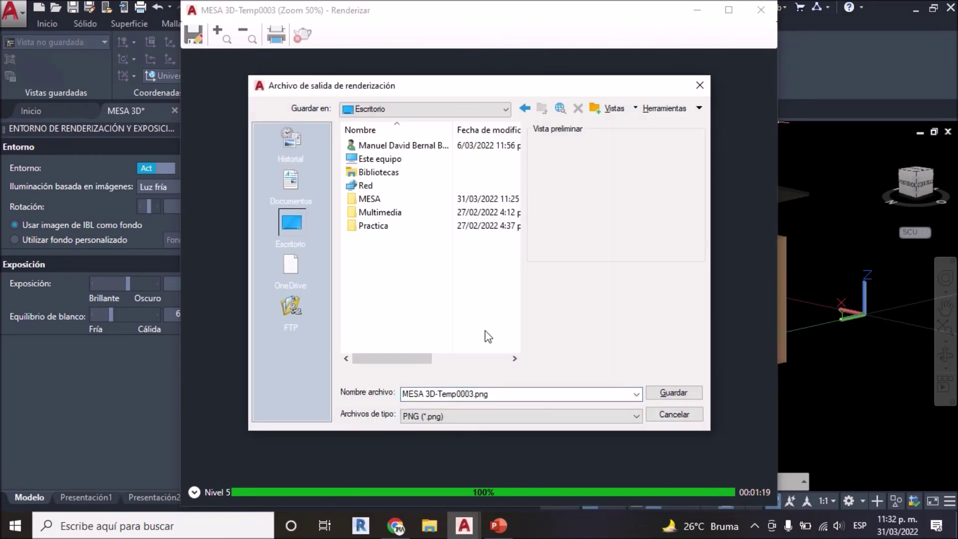
pyautogui.click(496, 417)
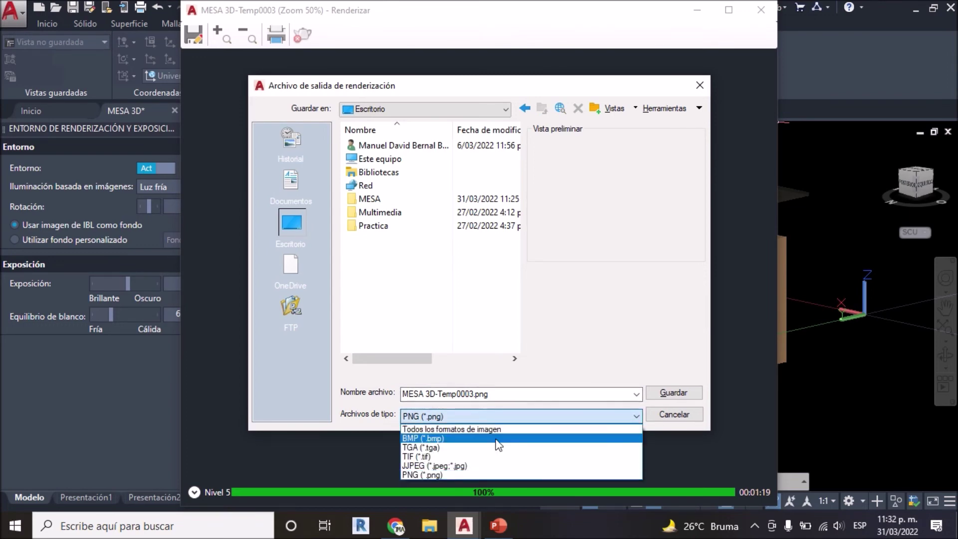
pyautogui.click(449, 318)
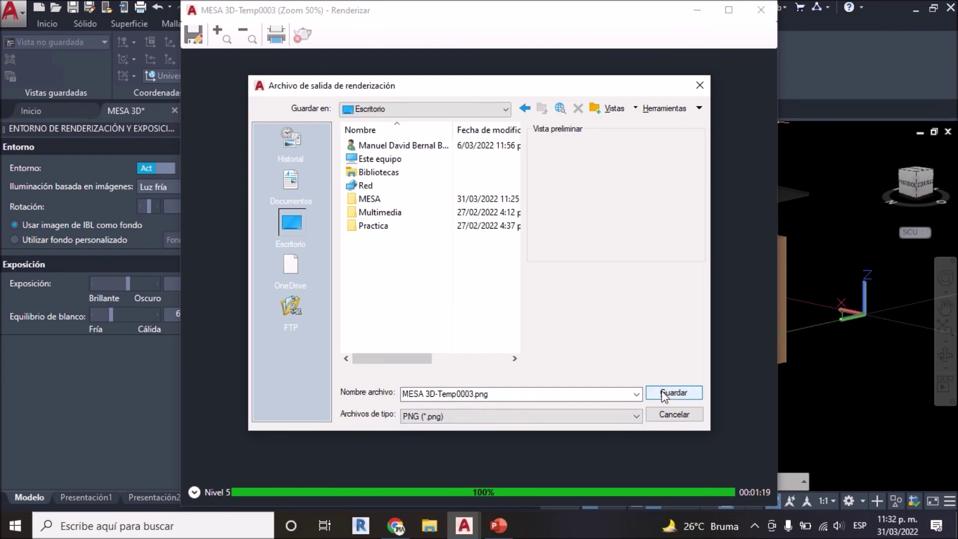
pyautogui.click(663, 394)
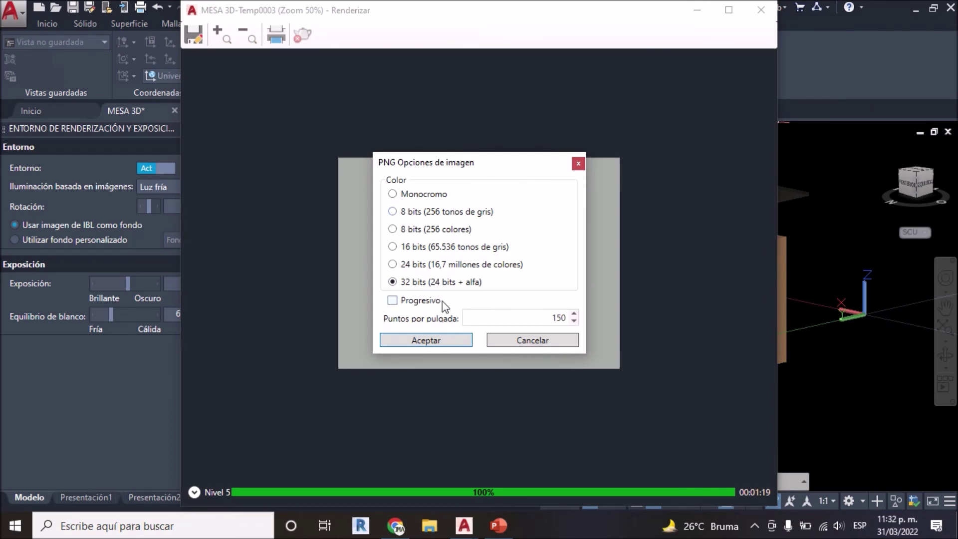
pyautogui.click(433, 341)
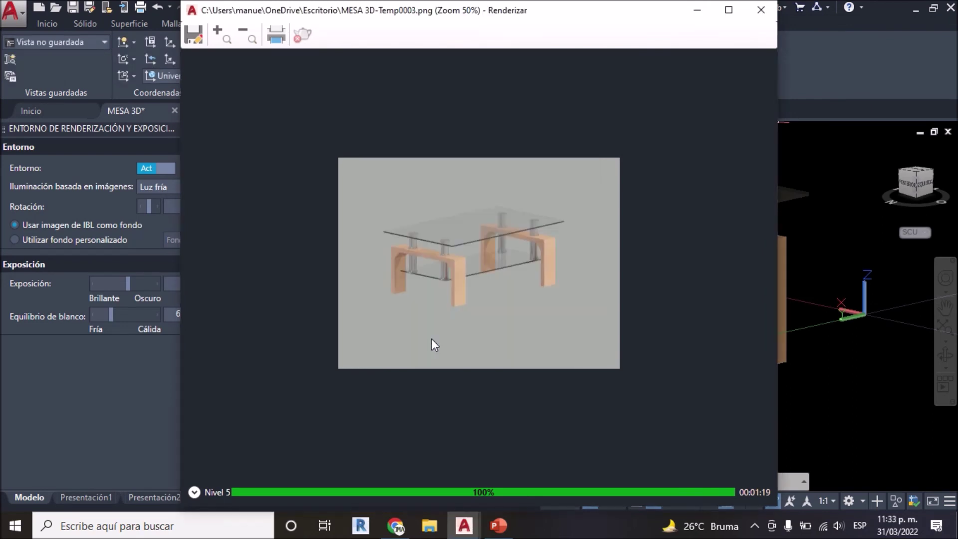
pyautogui.hotkey('alt', 'F4')
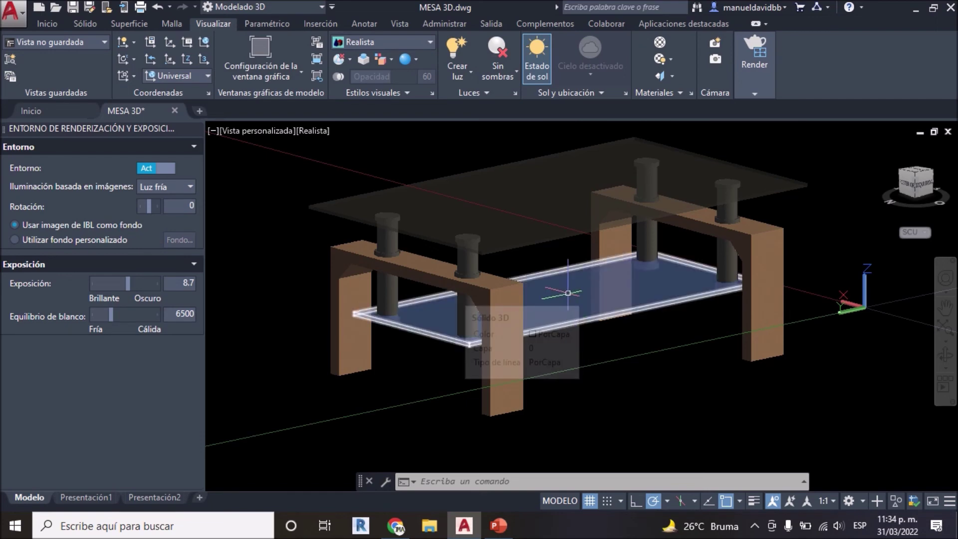
pyautogui.scroll(-5, 568, 293)
pyautogui.scroll(3, 568, 293)
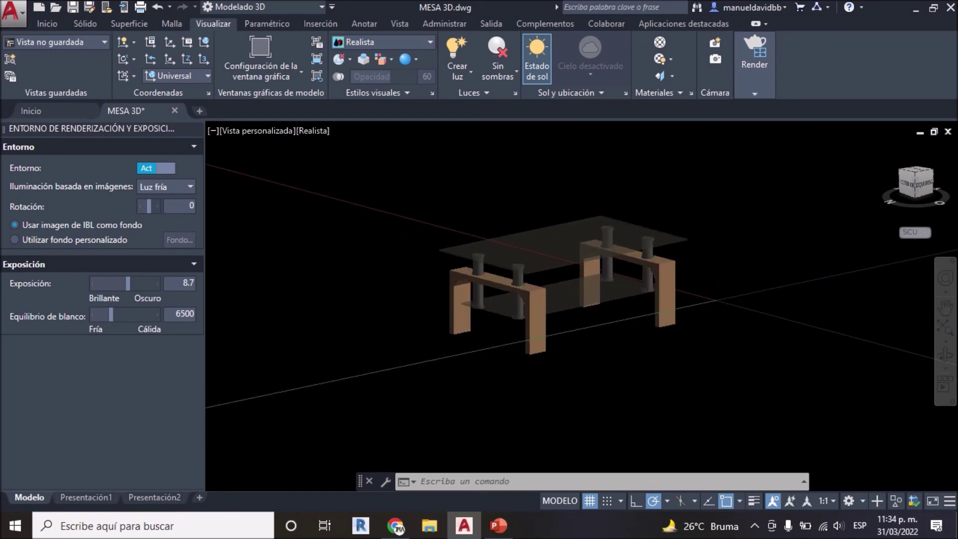
pyautogui.scroll(2, 568, 292)
pyautogui.scroll(2, 568, 293)
pyautogui.middleClick(567, 302)
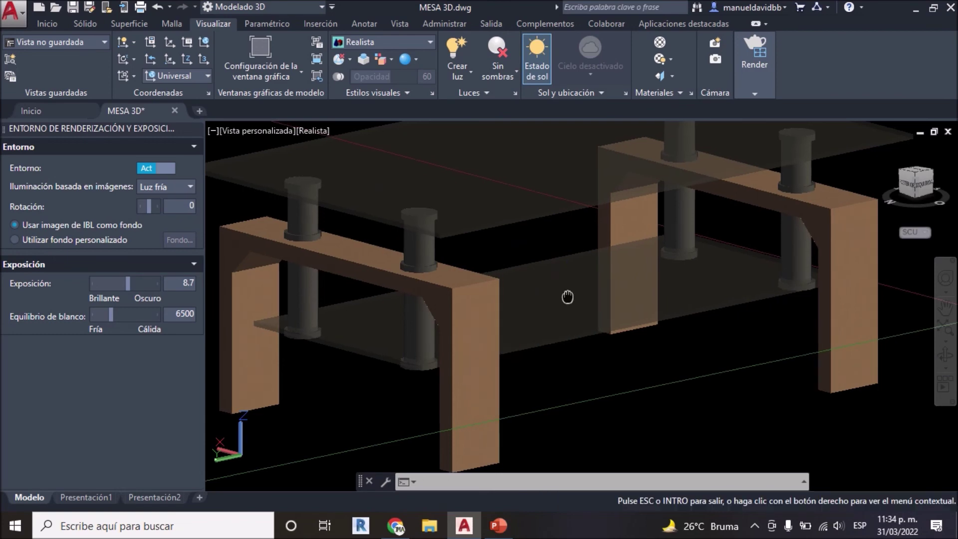
pyautogui.click(762, 56)
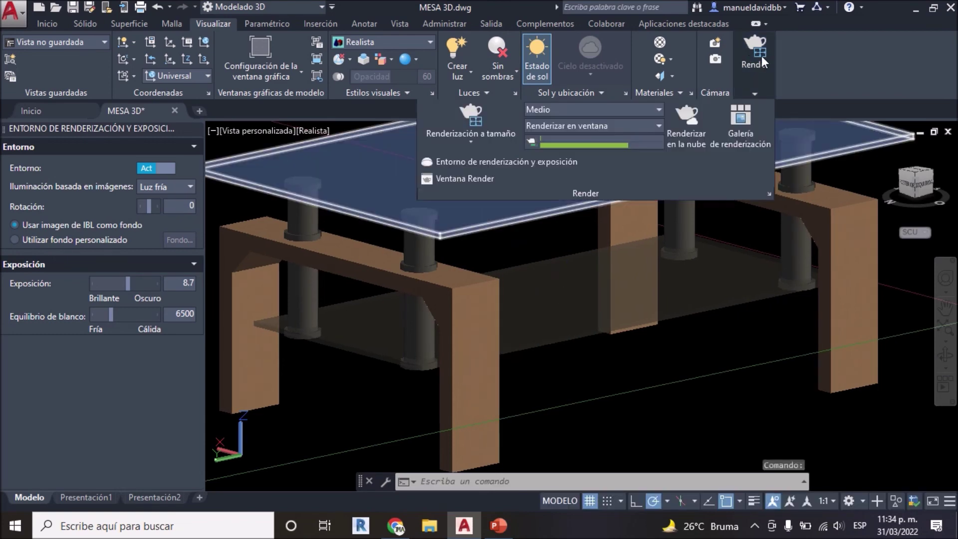
pyautogui.click(503, 117)
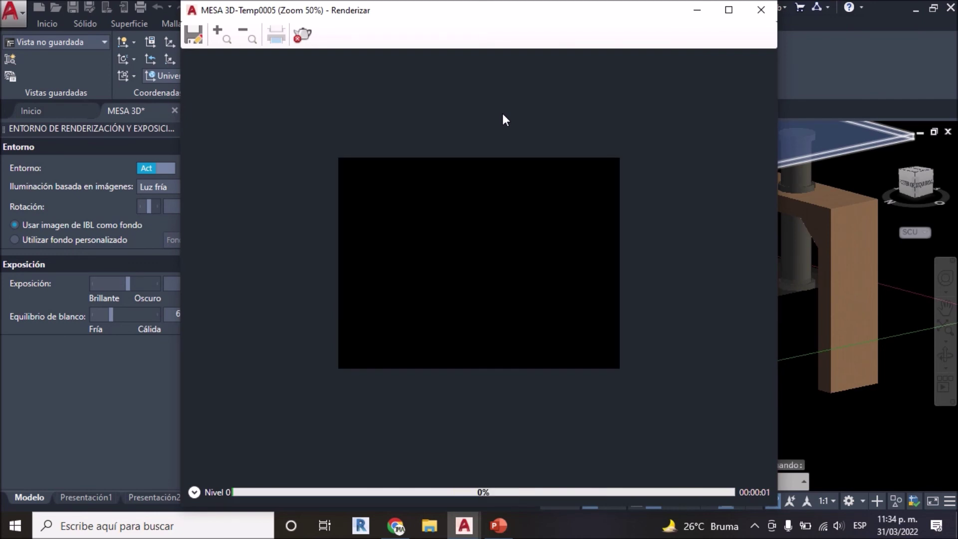
pyautogui.scroll(1, 412, 242)
pyautogui.scroll(-1, 412, 242)
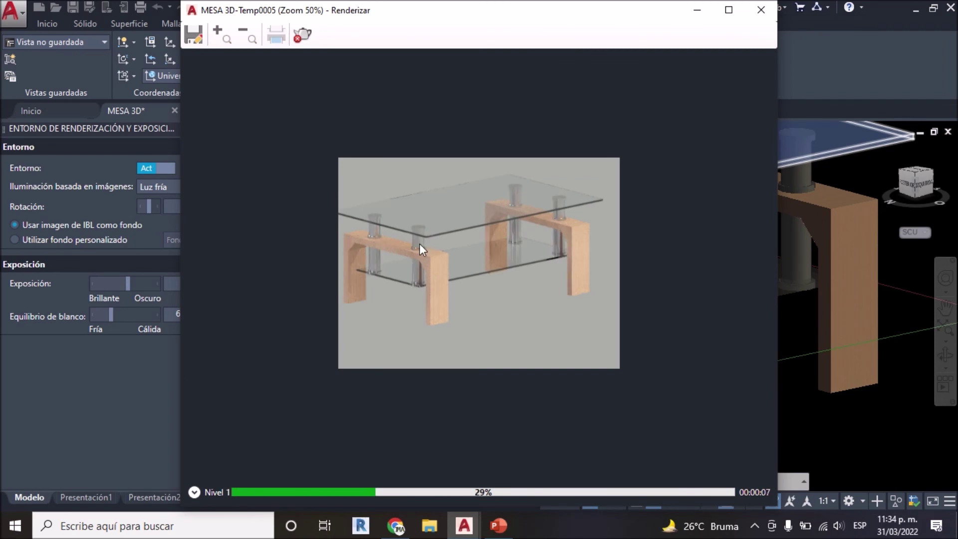
pyautogui.click(761, 10)
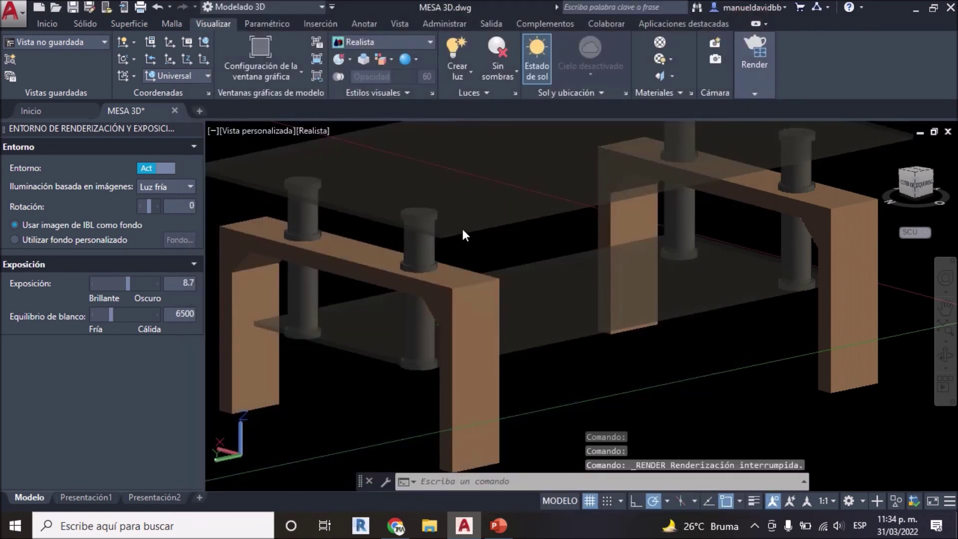
pyautogui.moveTo(428, 203); pyautogui.dragTo(432, 200, button='middle')
pyautogui.moveTo(432, 200); pyautogui.dragTo(465, 213)
pyautogui.press('Escape')
pyautogui.moveTo(755, 64)
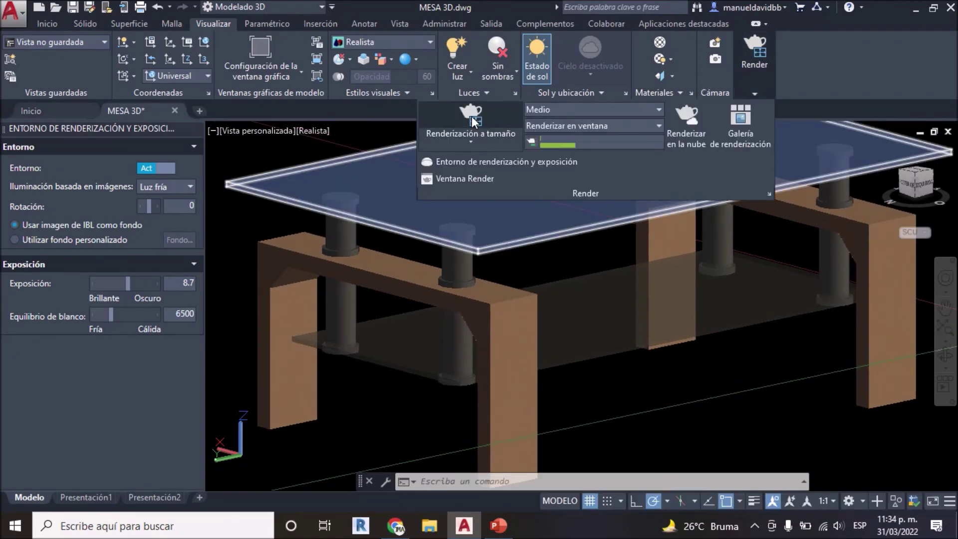
# - Start a new render of the coffee table and zoom the Render window to watch its progress
pyautogui.click(471, 116)
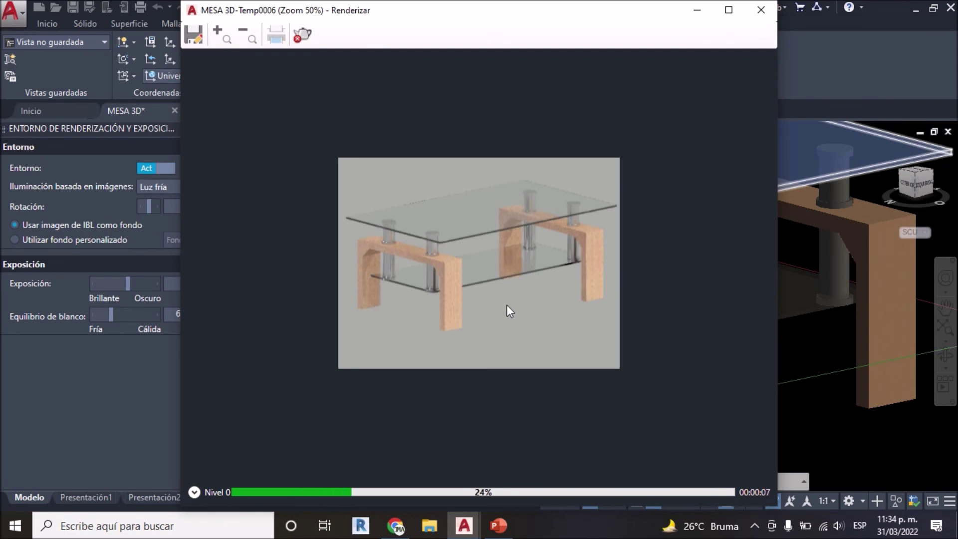
pyautogui.scroll(1, 507, 305)
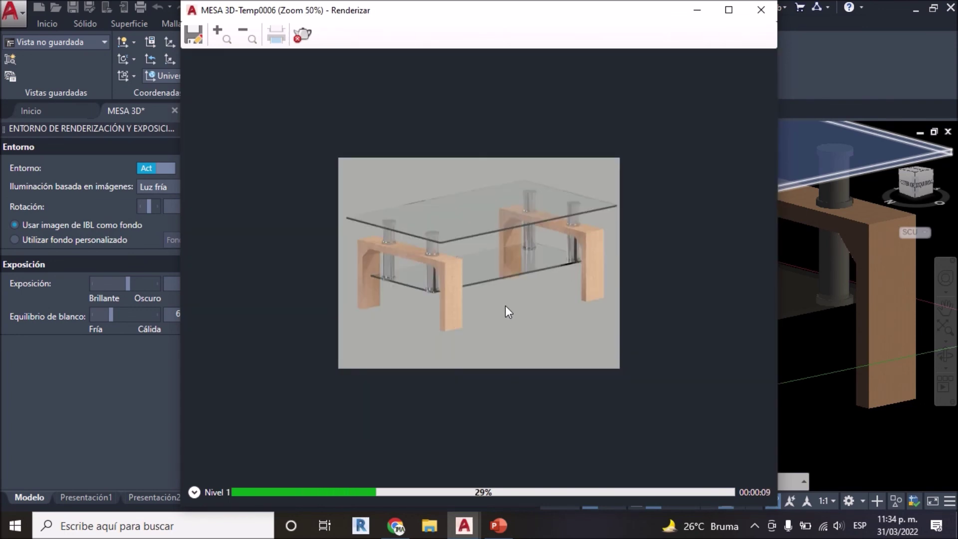